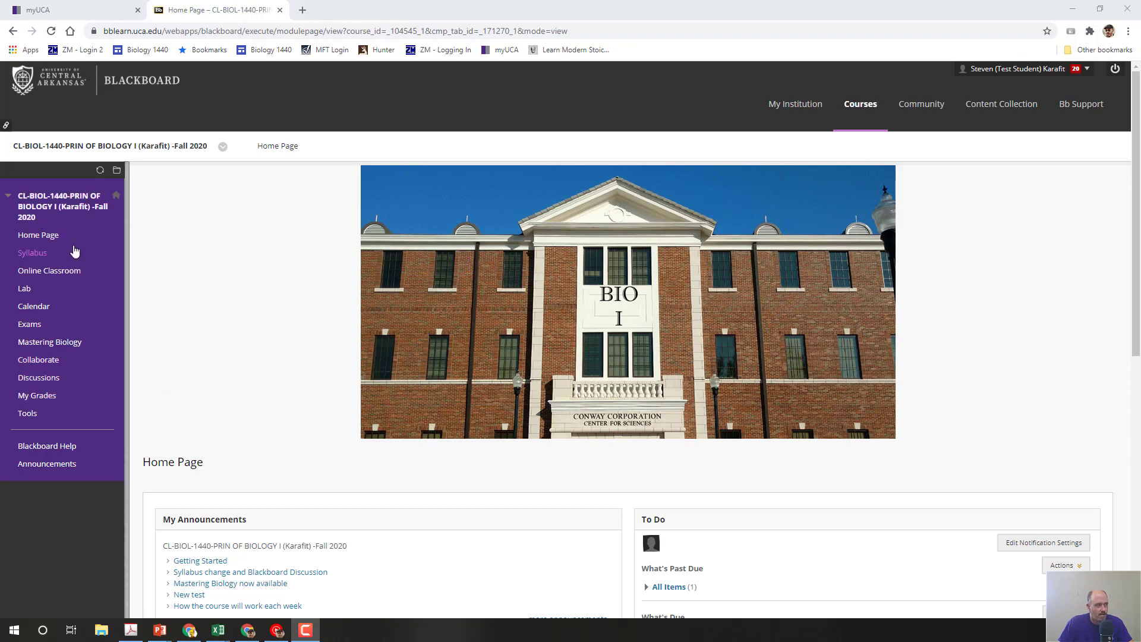
Step: Open the First Figure (online) assignment in the Lab section's Week 1 and 2 folder
{"action": "left_click", "coordinate": [32, 293]}
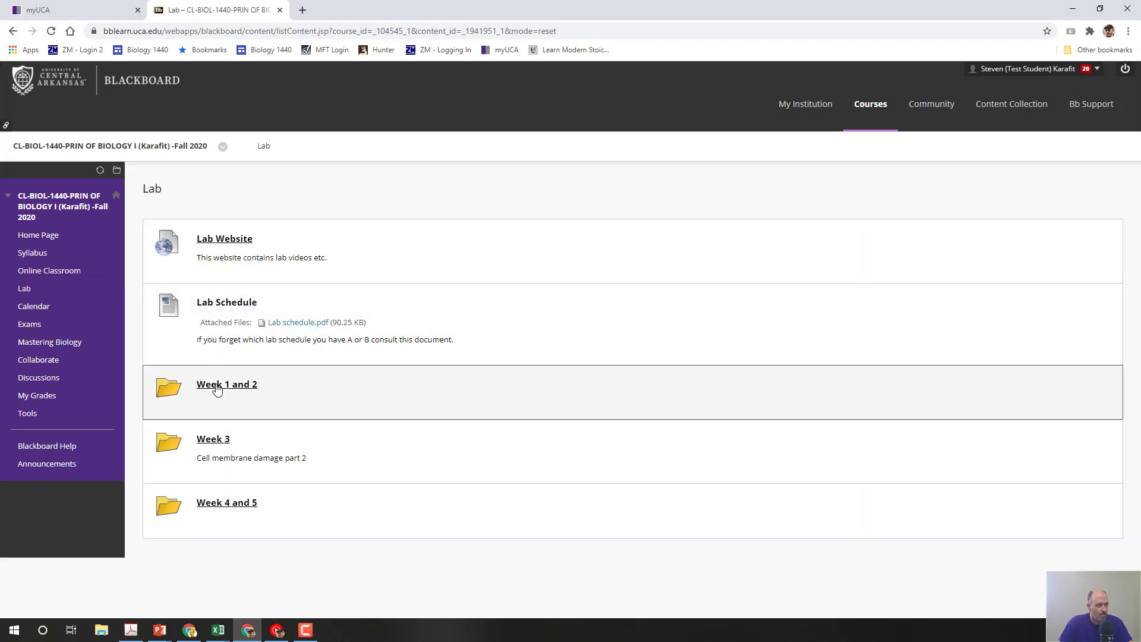
{"action": "left_click", "coordinate": [217, 386]}
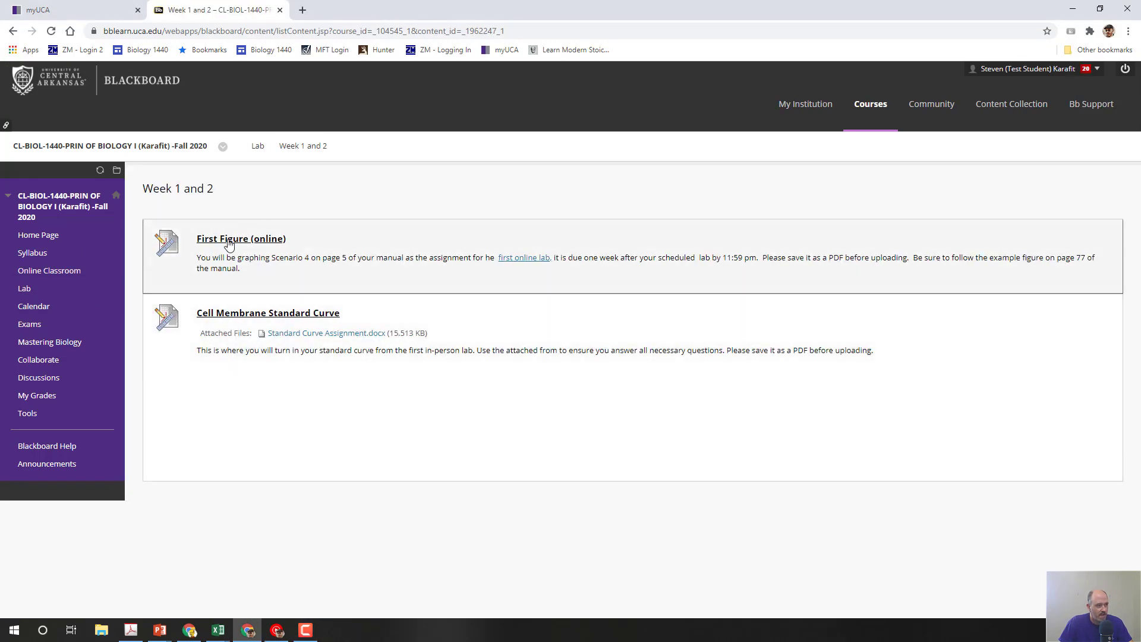
{"action": "left_click", "coordinate": [229, 241]}
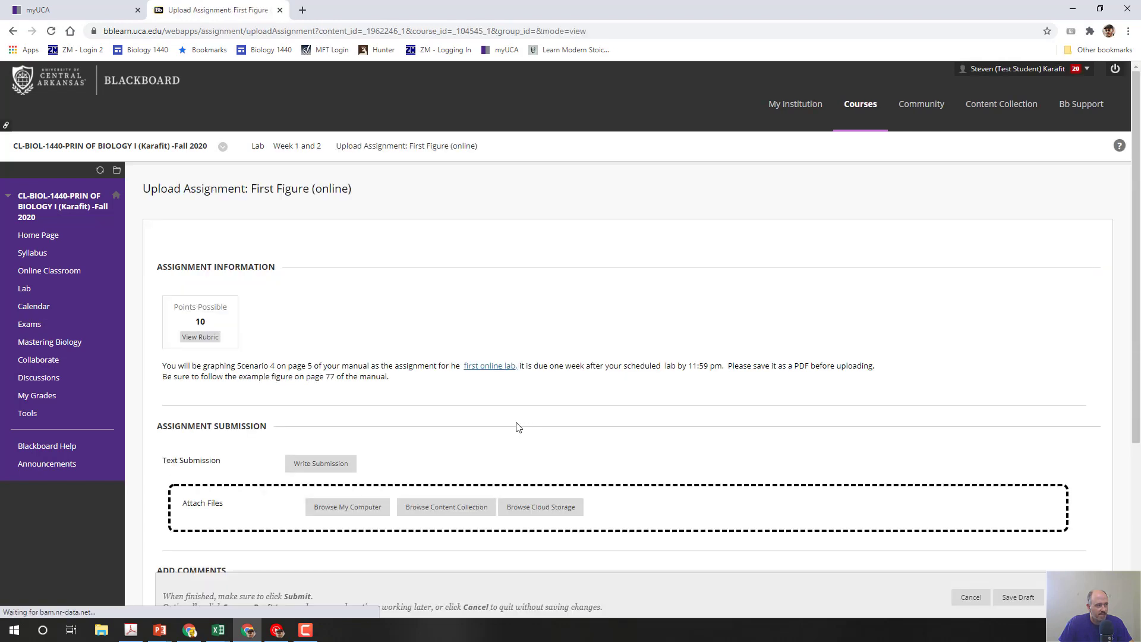
Step: Attach Figure 1.pdf from the computer's Desktop to the First Figure (online) assignment and submit it
{"action": "scroll", "coordinate": [515, 427], "scroll_direction": "down", "scroll_amount": 1}
{"action": "left_click", "coordinate": [333, 454]}
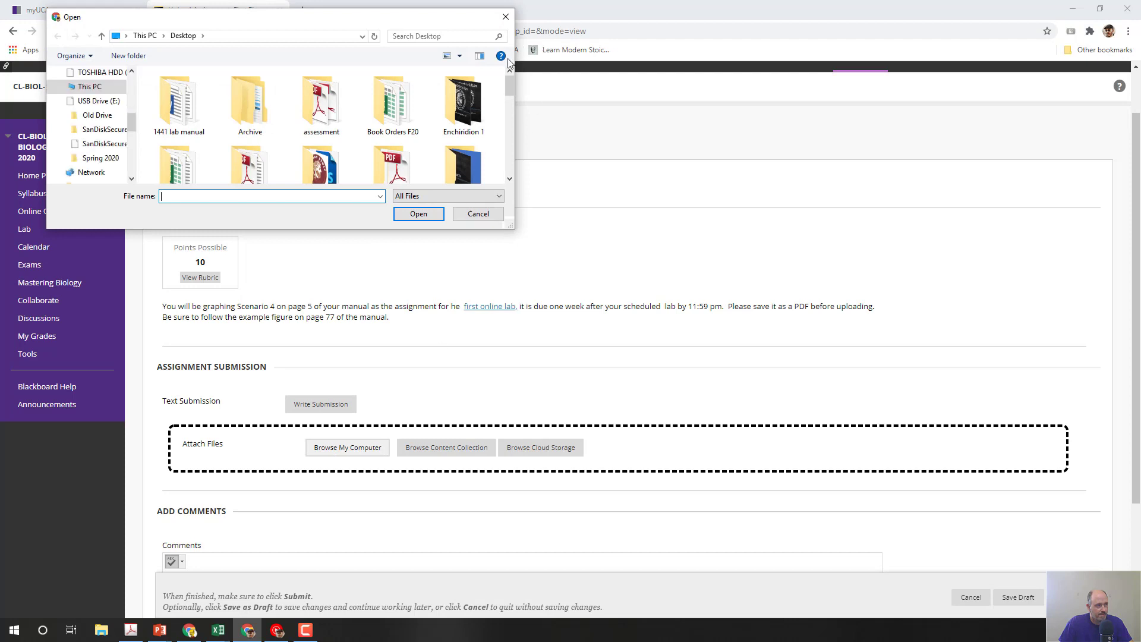
{"action": "left_click_drag", "start_coordinate": [509, 80], "coordinate": [503, 130]}
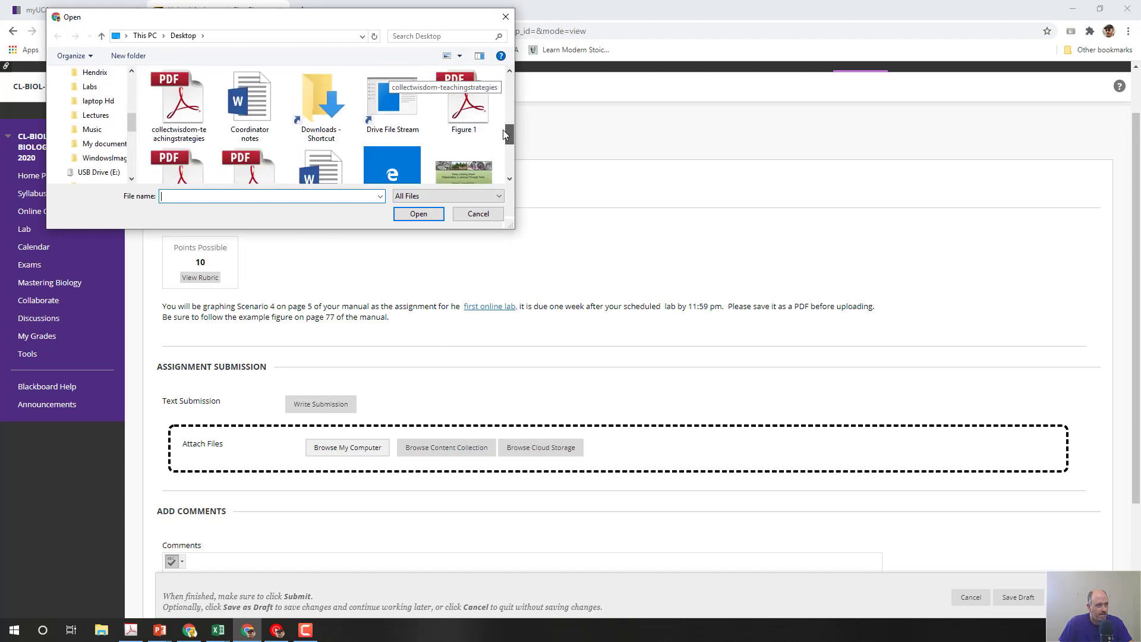
{"action": "double_click", "coordinate": [461, 100]}
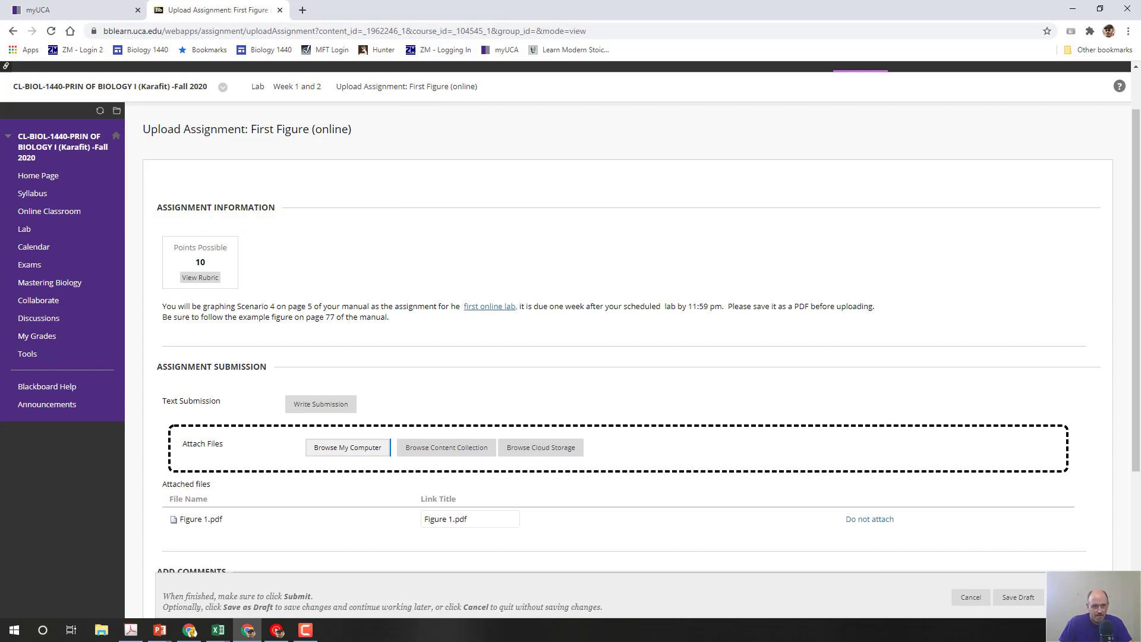
{"action": "left_click", "coordinate": [1063, 597]}
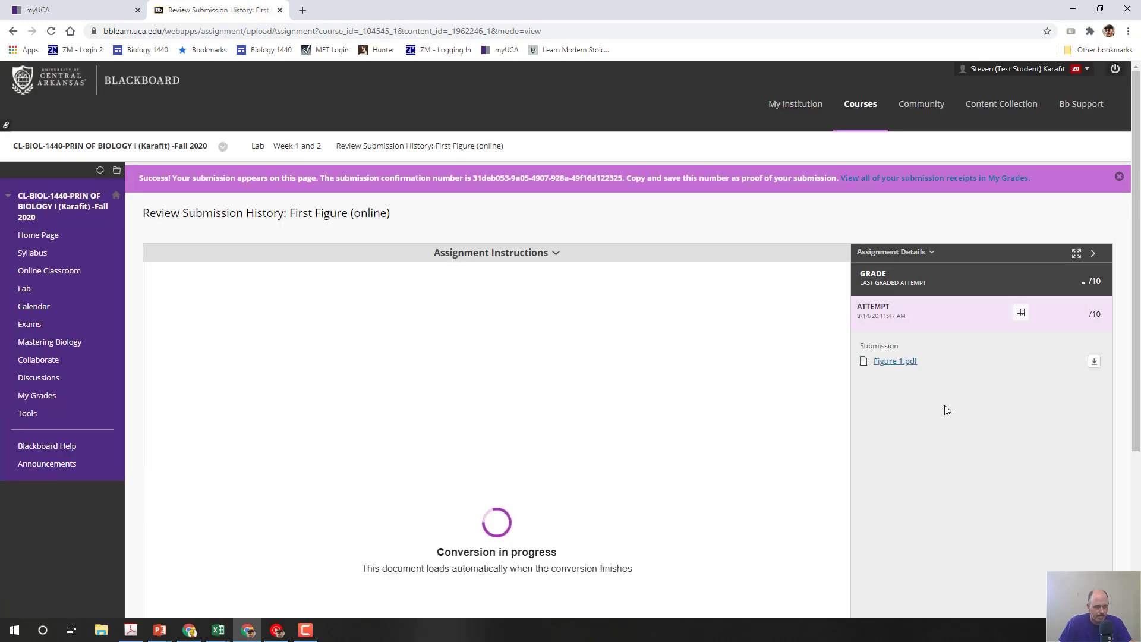
{"action": "scroll", "coordinate": [944, 406], "scroll_direction": "down", "scroll_amount": 1}
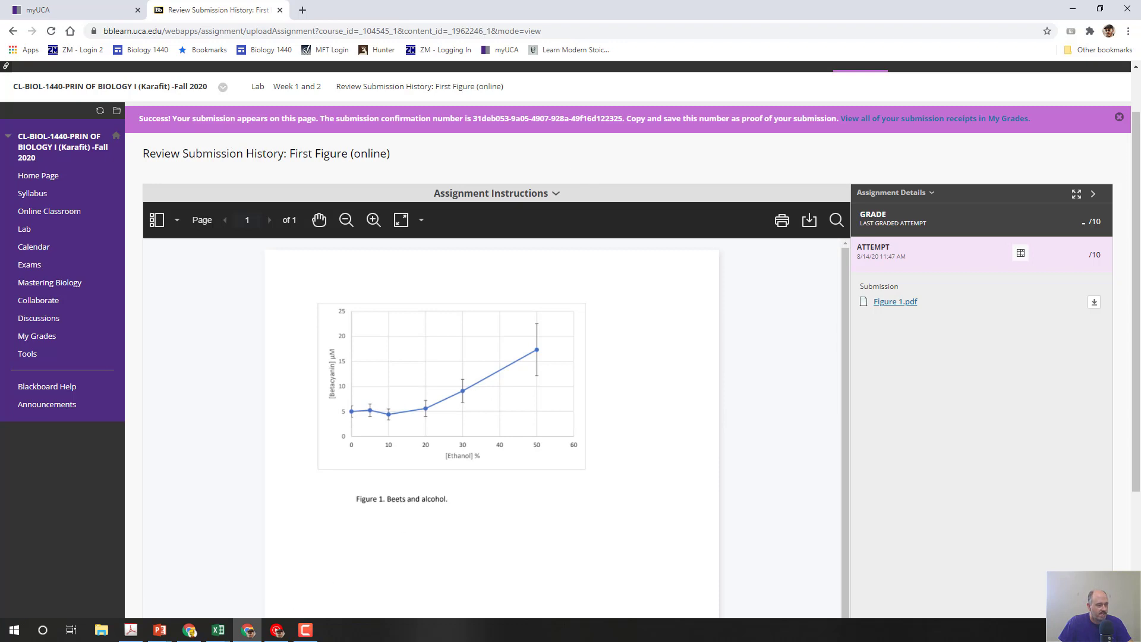
Step: Switch to the instructor's browser window and reload the Full Grade Center to reach the First Figure (online) column
{"action": "left_click", "coordinate": [189, 630]}
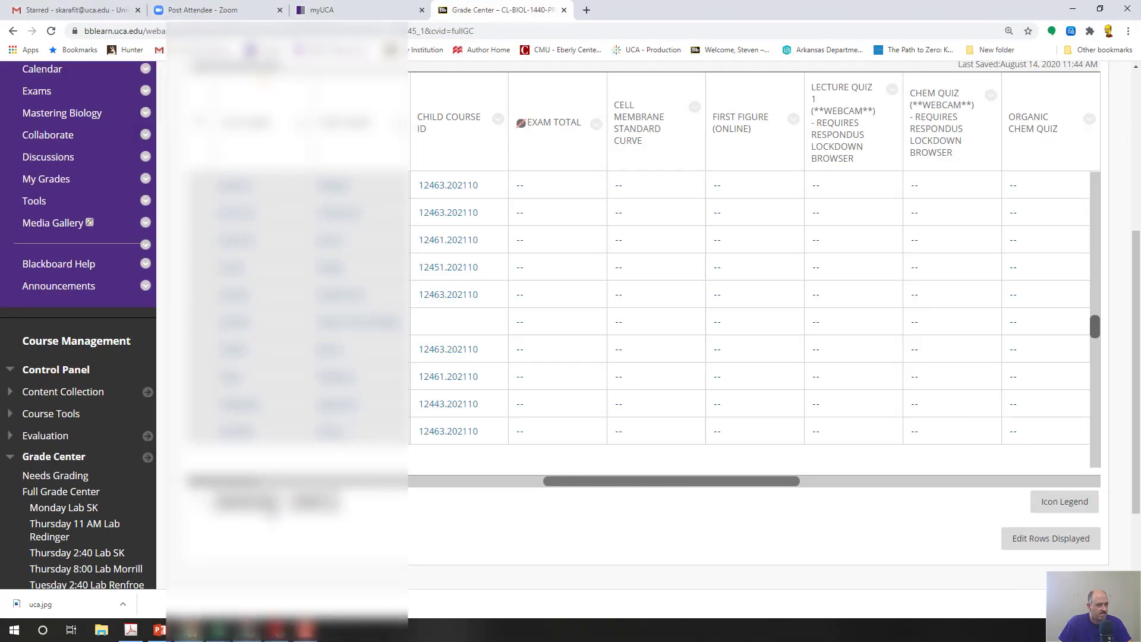
{"action": "left_click", "coordinate": [83, 498]}
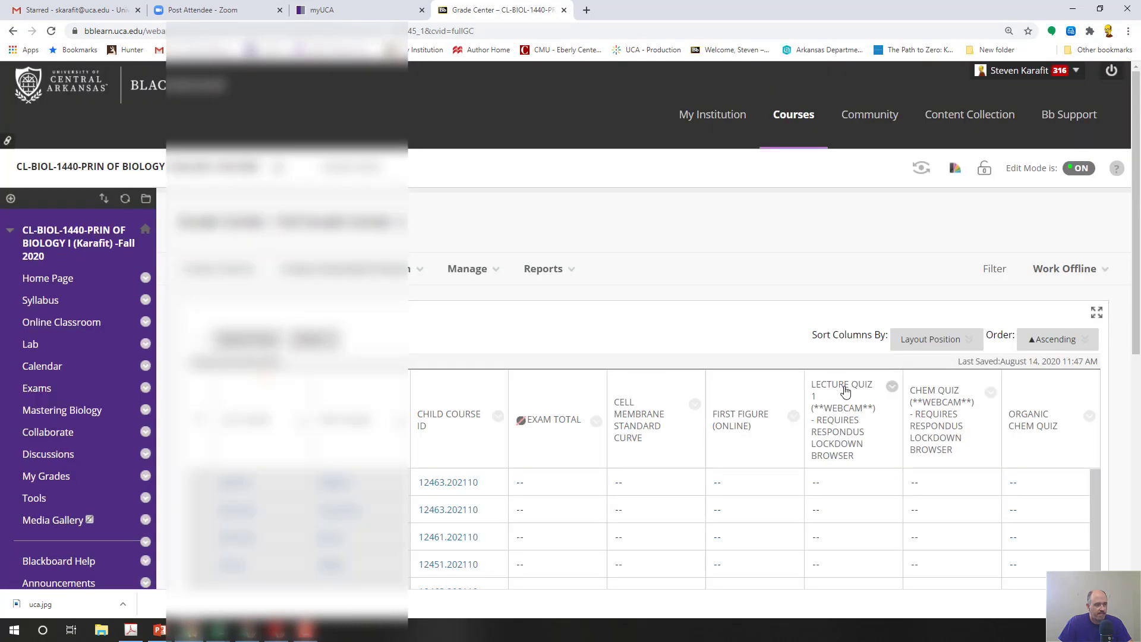
{"action": "scroll", "coordinate": [846, 390], "scroll_direction": "down", "scroll_amount": 5}
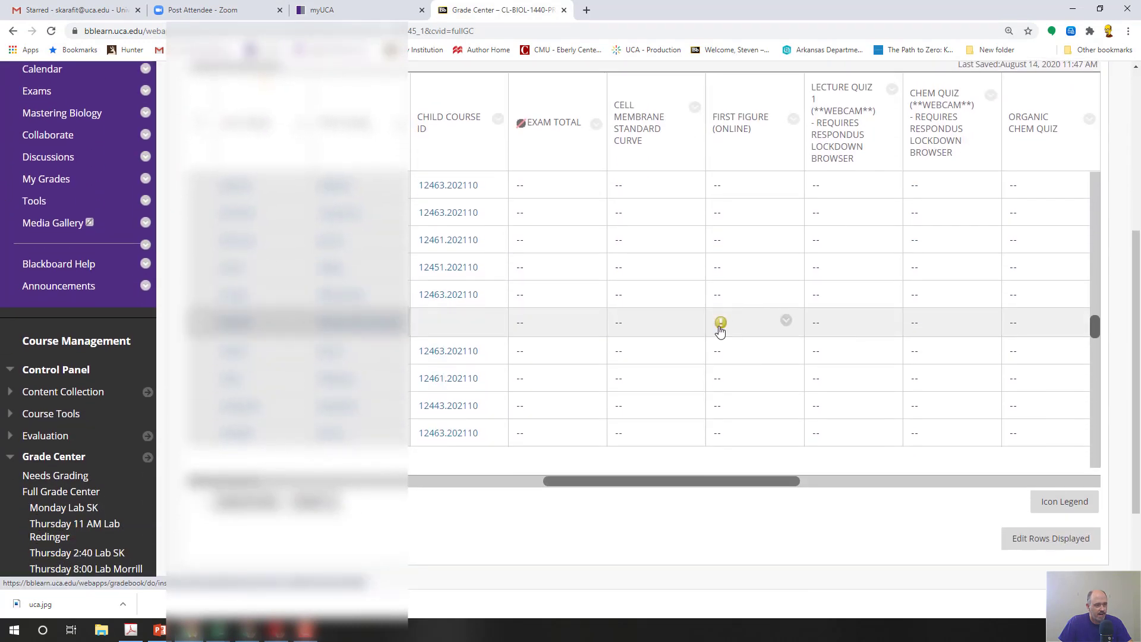
Step: Examine the grade details of the test student's First Figure (online) submission and return to the Grade Center
{"action": "left_click", "coordinate": [786, 320]}
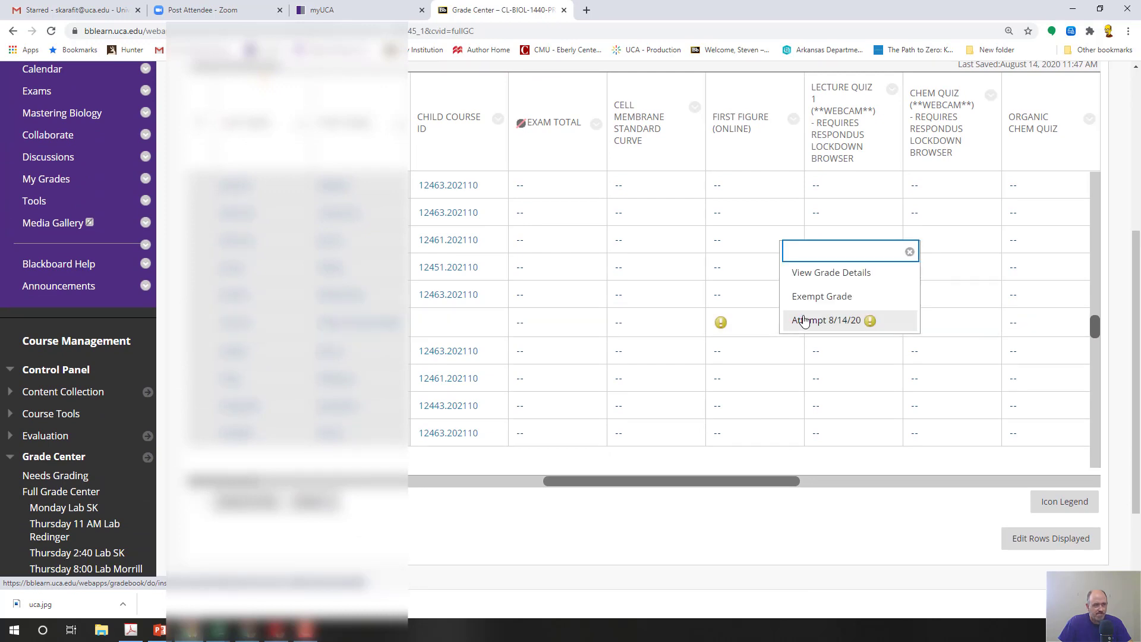
{"action": "left_click", "coordinate": [802, 273]}
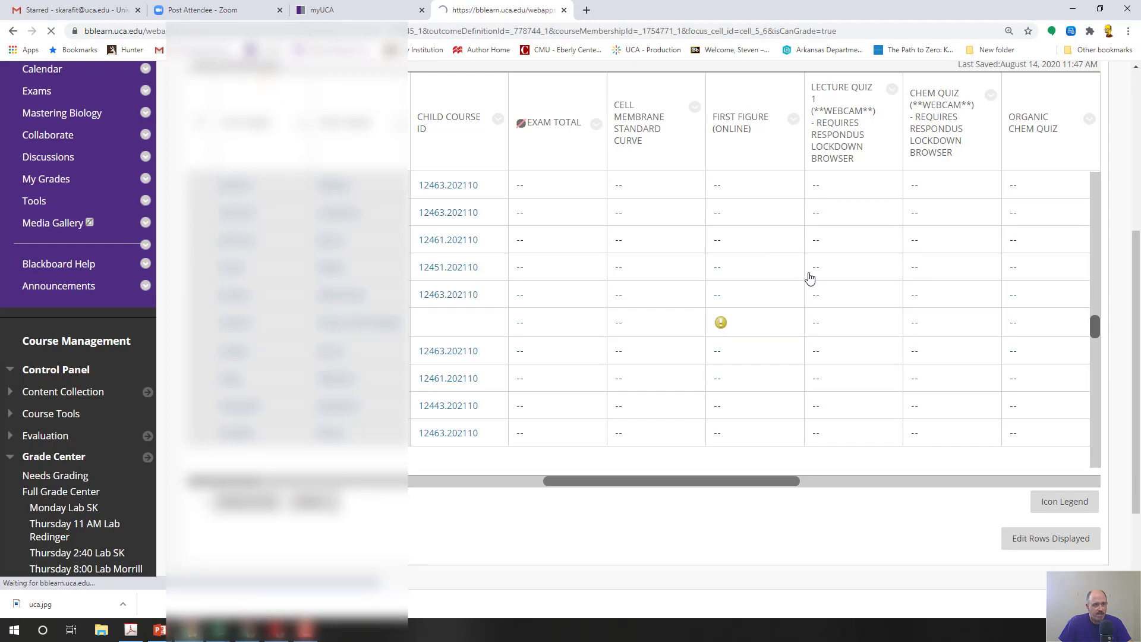
{"action": "scroll", "coordinate": [738, 406], "scroll_direction": "down", "scroll_amount": 3}
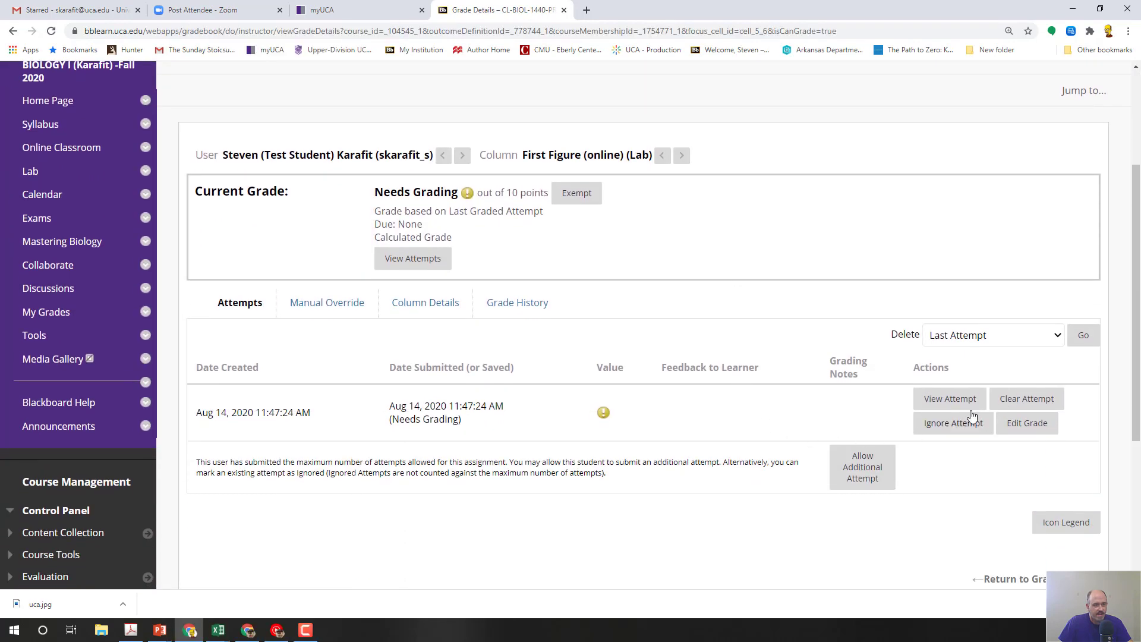
{"action": "scroll", "coordinate": [969, 458], "scroll_direction": "down", "scroll_amount": 3}
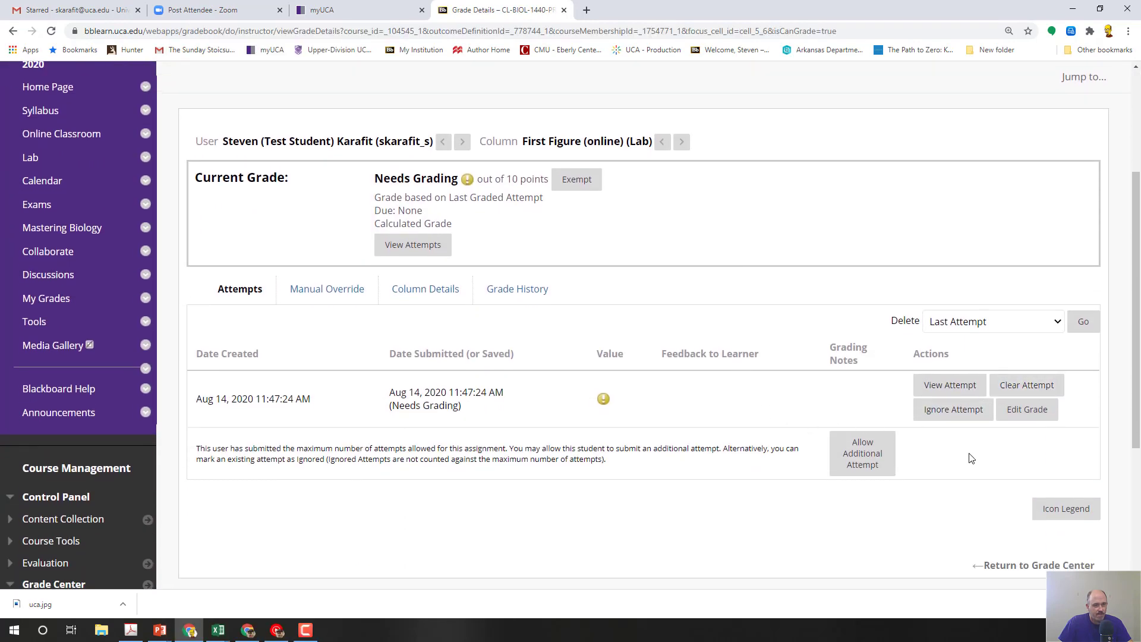
{"action": "scroll", "coordinate": [1061, 484], "scroll_direction": "up", "scroll_amount": 3}
{"action": "scroll", "coordinate": [1045, 466], "scroll_direction": "up", "scroll_amount": 3}
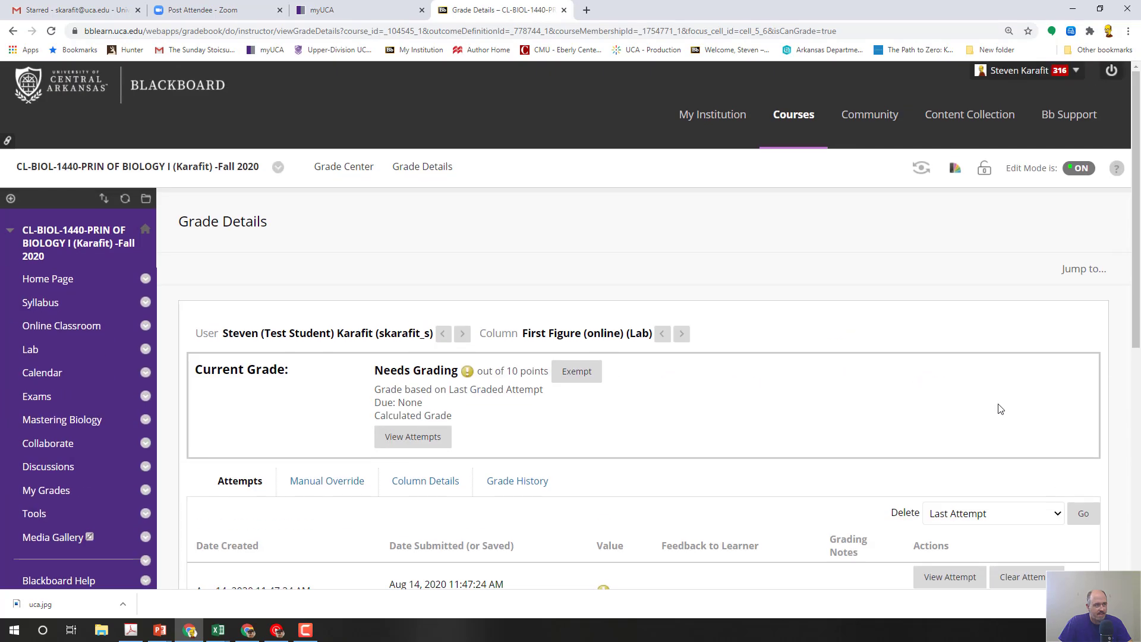
{"action": "scroll", "coordinate": [998, 409], "scroll_direction": "down", "scroll_amount": 7}
{"action": "scroll", "coordinate": [1010, 428], "scroll_direction": "up", "scroll_amount": 3}
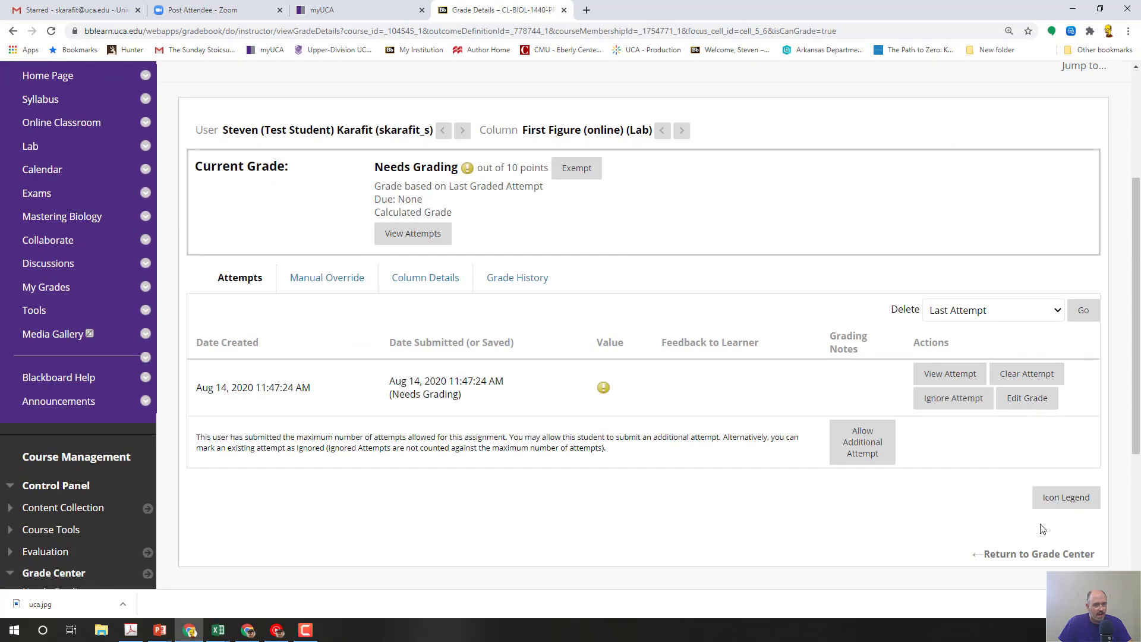
{"action": "left_click", "coordinate": [1038, 554]}
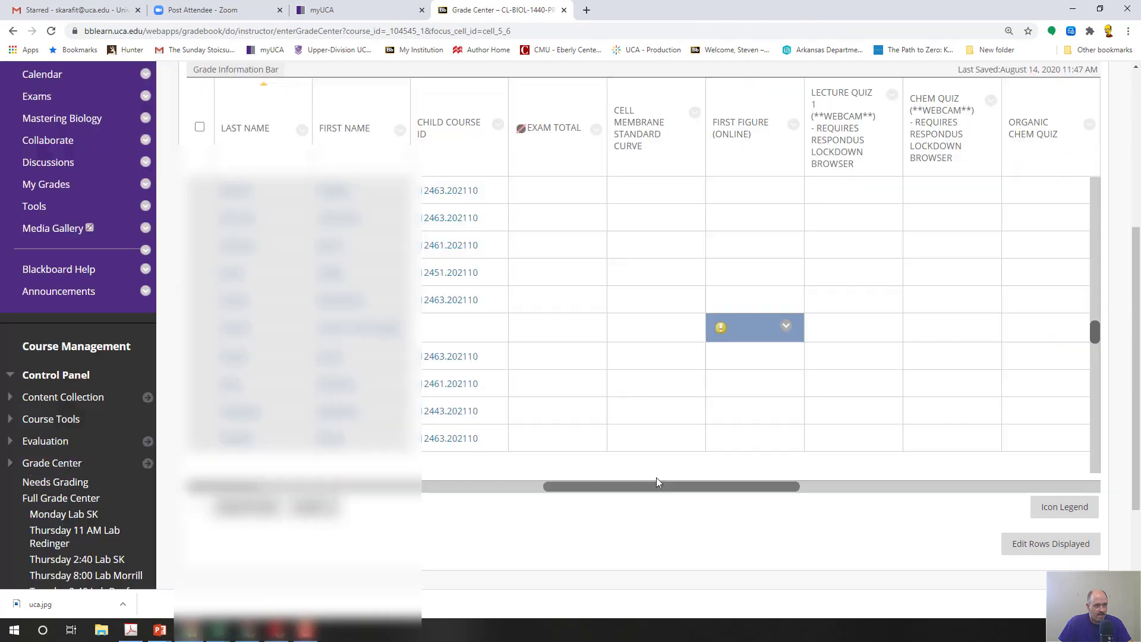
Step: Open the test student's 8/14/20 attempt in the First Figure (online) column for grading
{"action": "left_click", "coordinate": [786, 327]}
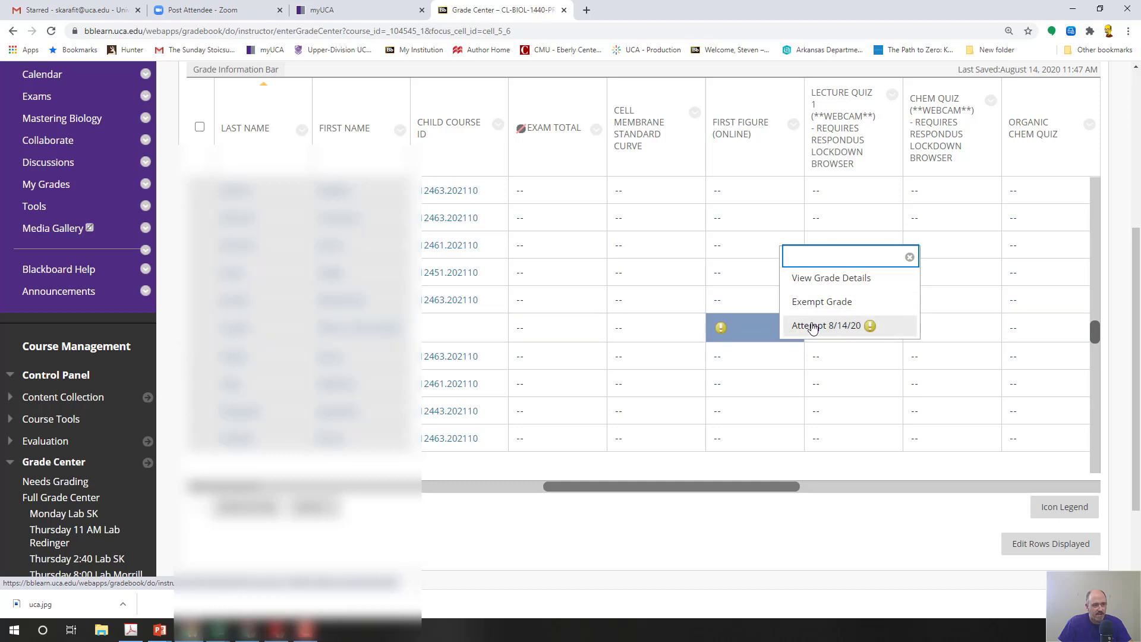
{"action": "left_click", "coordinate": [814, 328]}
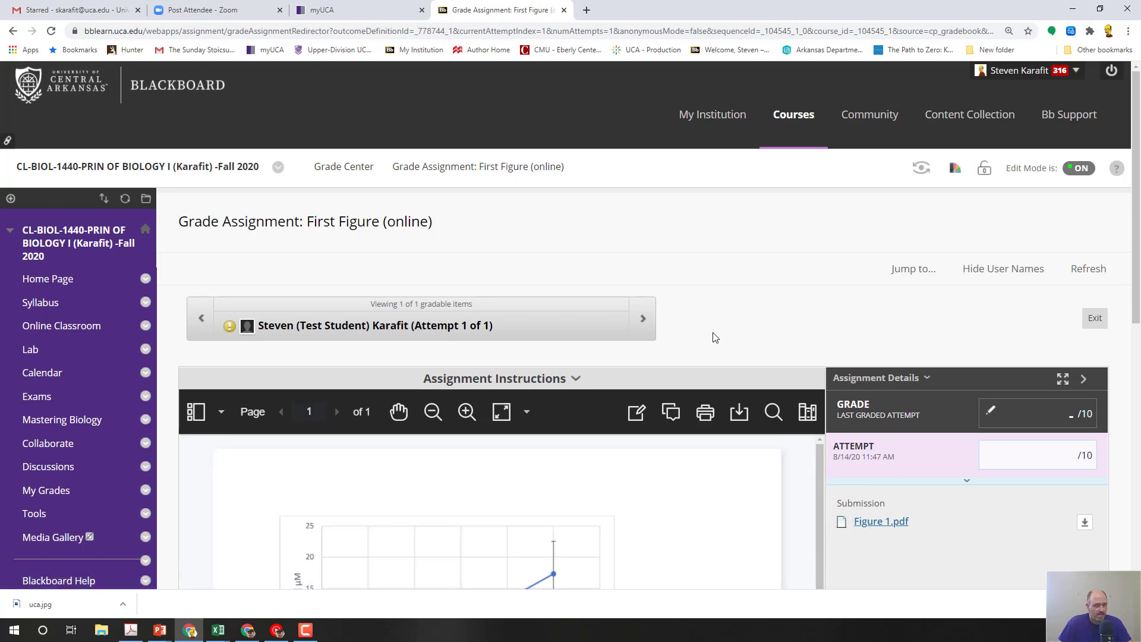
{"action": "scroll", "coordinate": [704, 347], "scroll_direction": "down", "scroll_amount": 4}
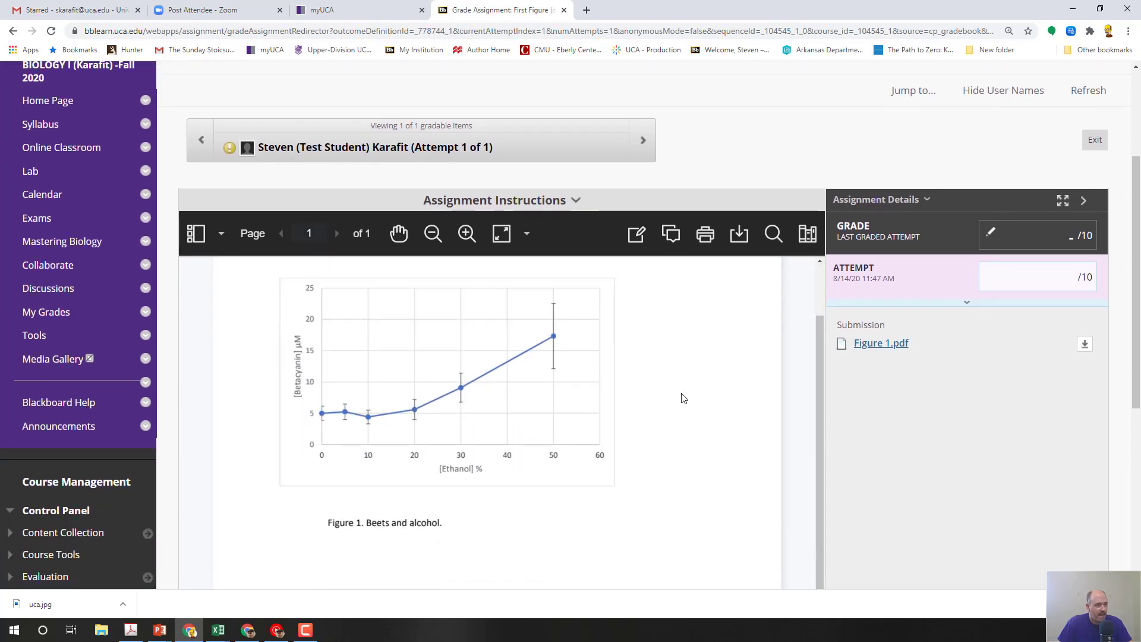
{"action": "scroll", "coordinate": [683, 398], "scroll_direction": "up", "scroll_amount": 1}
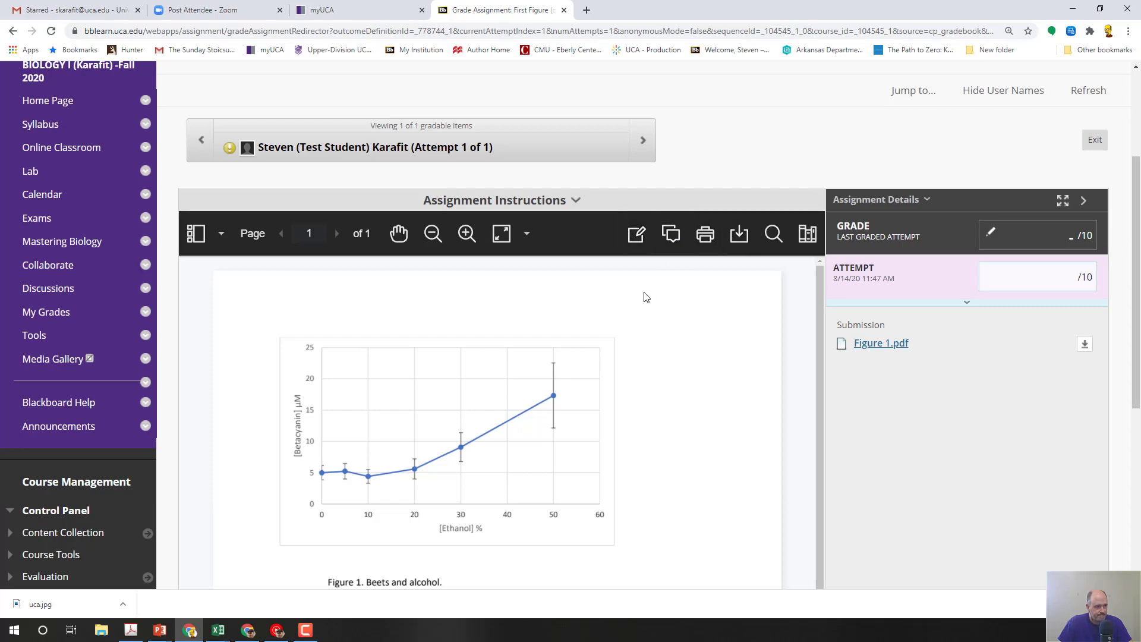
Step: Draw freehand blue strokes on the submitted graph, one along the y-axis label and one below the 50–60 end of the x-axis
{"action": "left_click", "coordinate": [644, 235]}
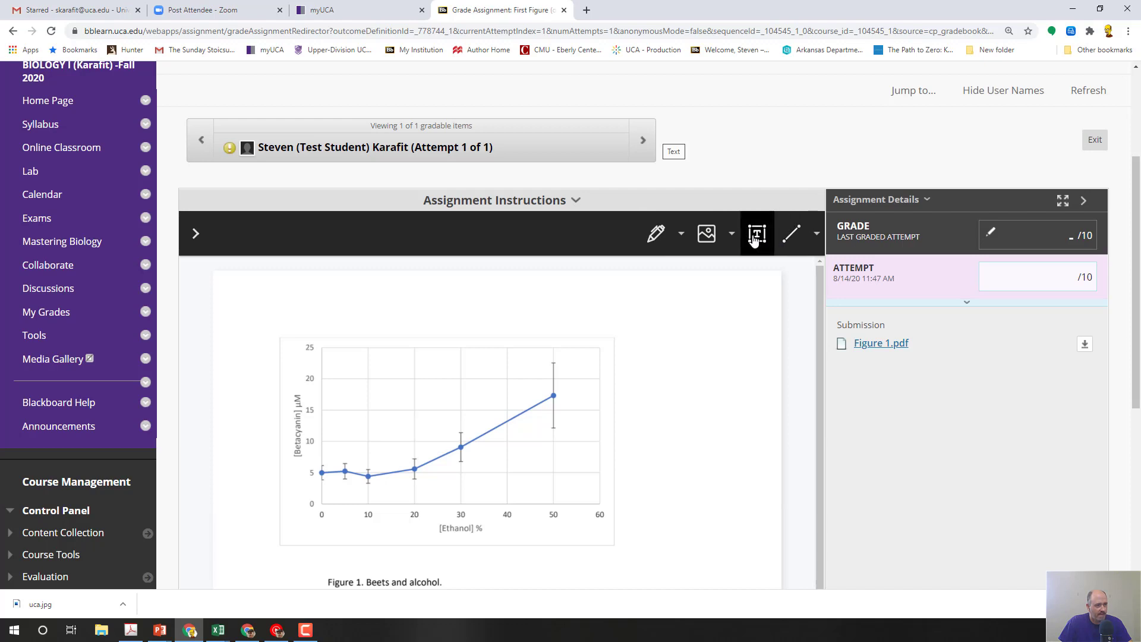
{"action": "left_click", "coordinate": [656, 233]}
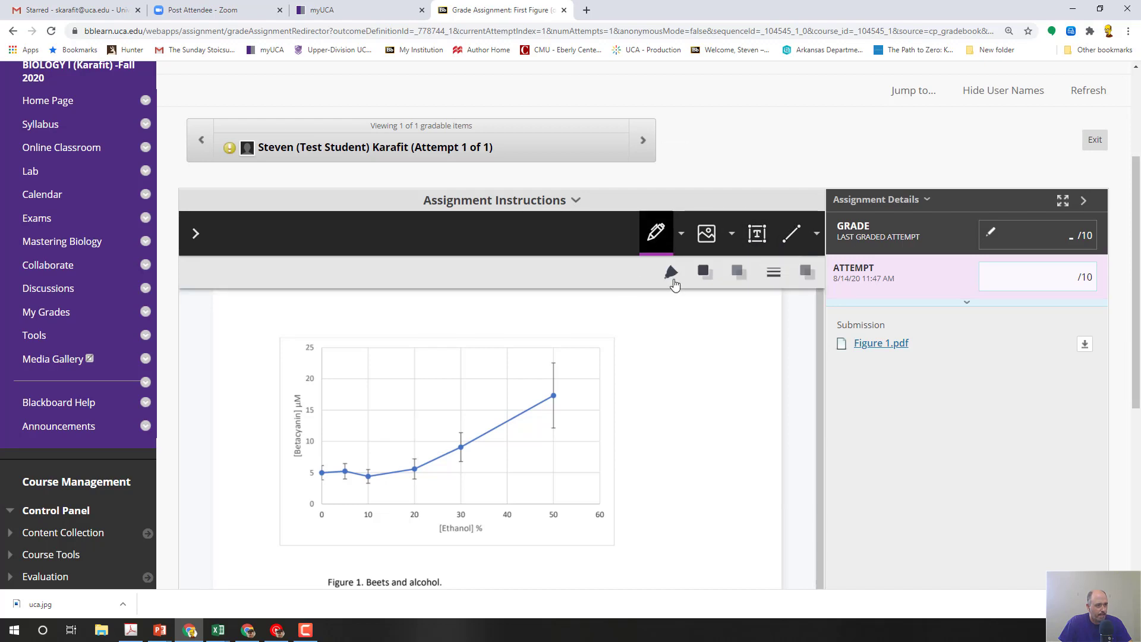
{"action": "left_click", "coordinate": [674, 275]}
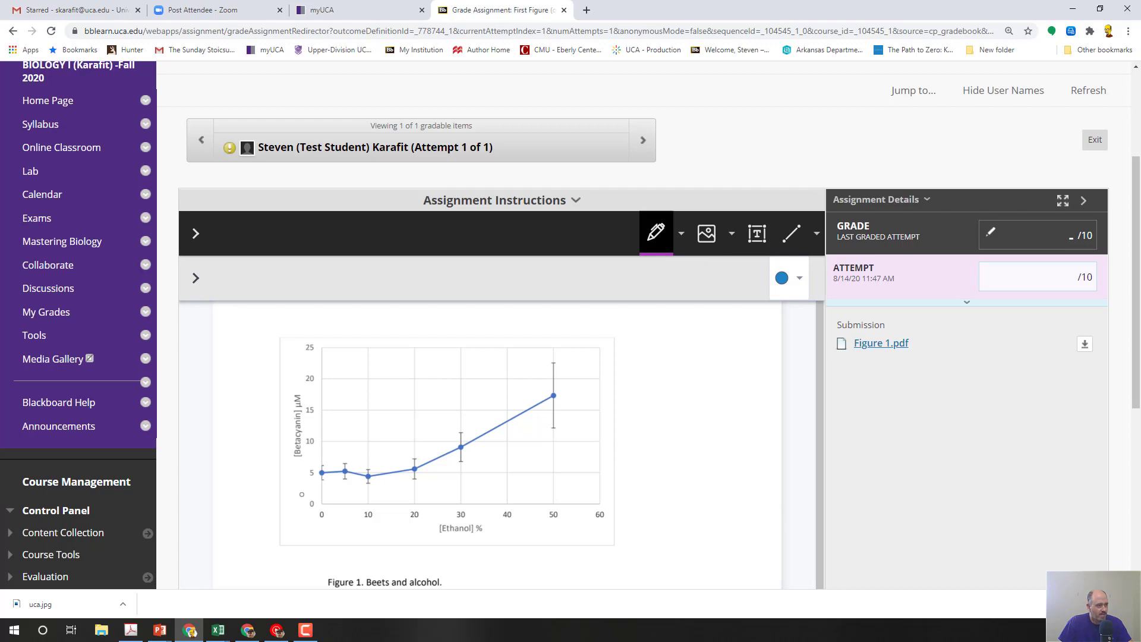
{"action": "left_click_drag", "start_coordinate": [298, 467], "coordinate": [295, 392]}
{"action": "left_click_drag", "start_coordinate": [529, 533], "coordinate": [627, 530]}
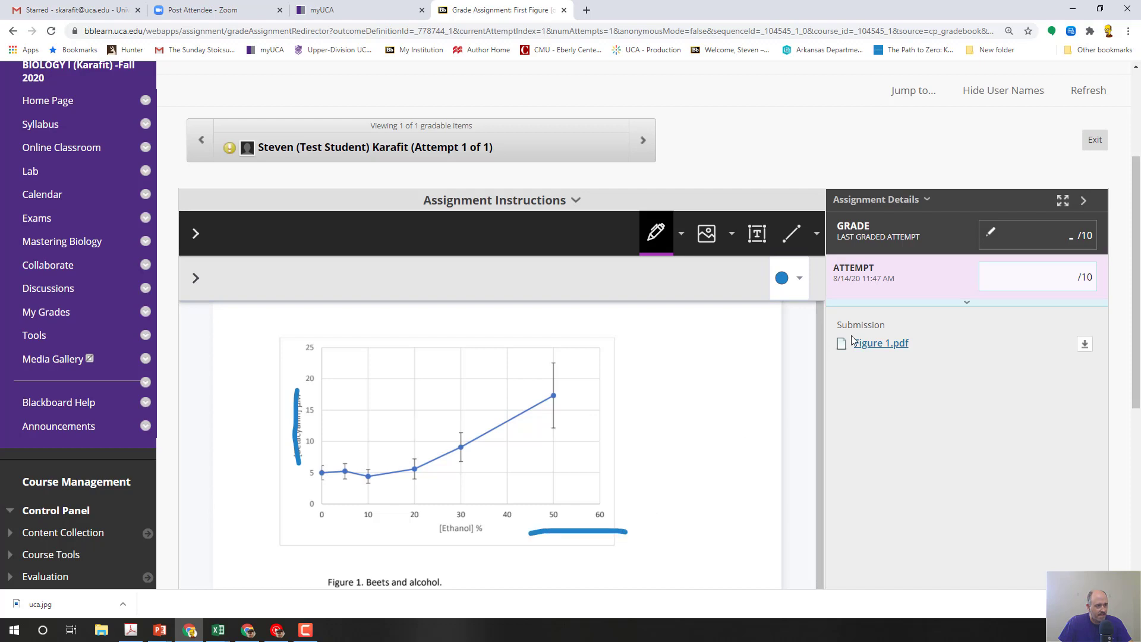
{"action": "left_click", "coordinate": [800, 278]}
{"action": "left_click", "coordinate": [805, 280]}
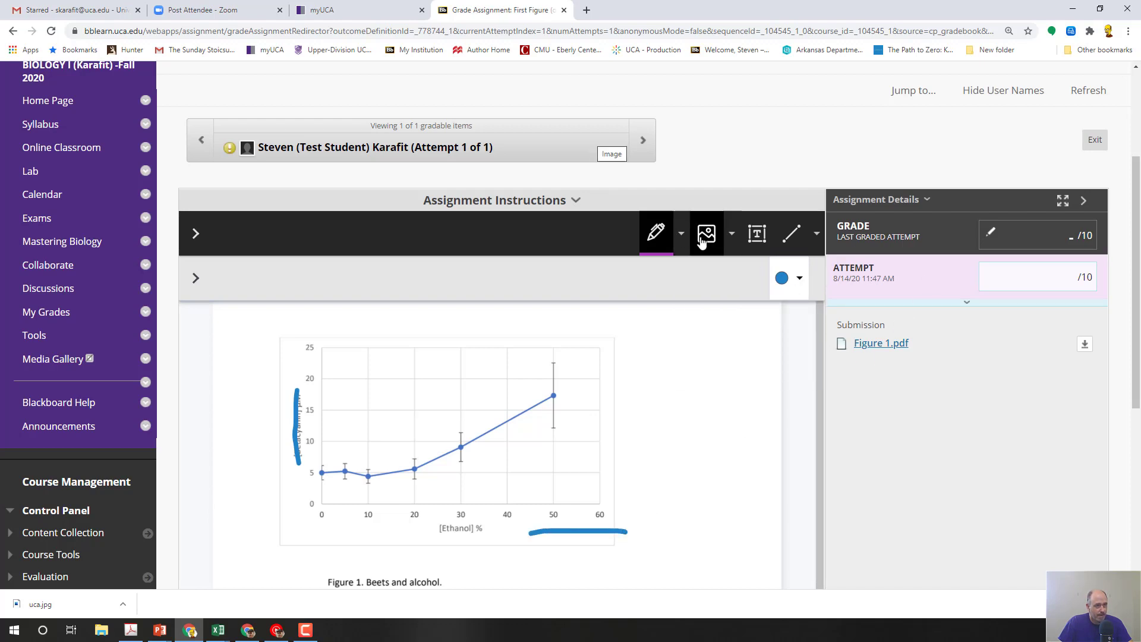
Step: Try the text annotation tool, and draw a short straight line in the blank area above and right of the graph
{"action": "left_click", "coordinate": [755, 234]}
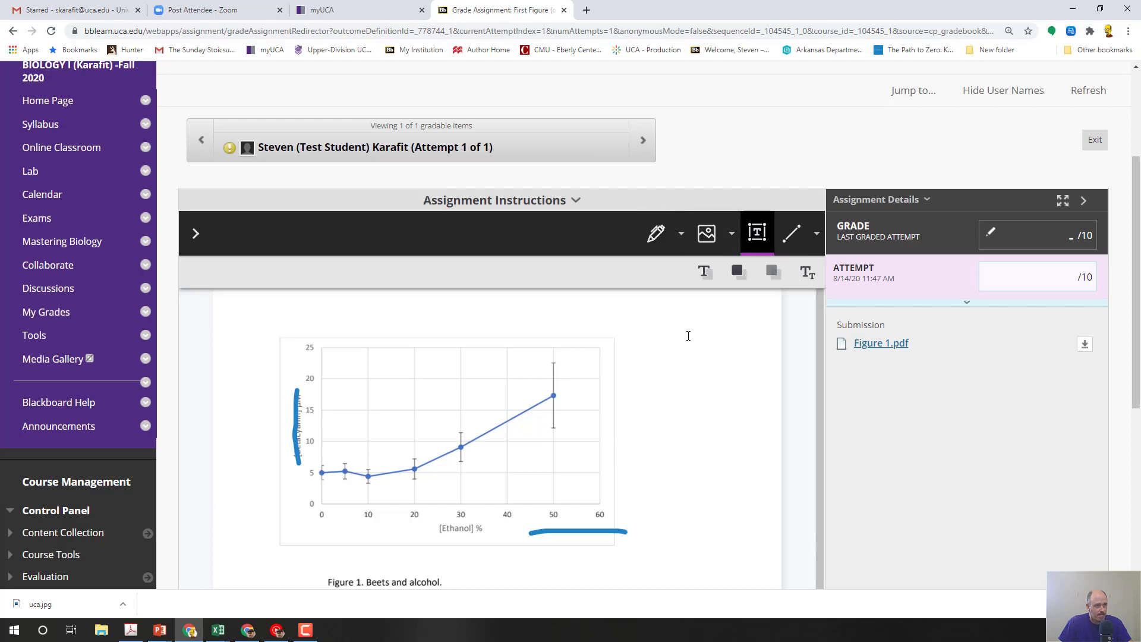
{"action": "left_click", "coordinate": [675, 368]}
{"action": "left_click", "coordinate": [795, 235]}
{"action": "left_click_drag", "start_coordinate": [710, 305], "coordinate": [674, 311]}
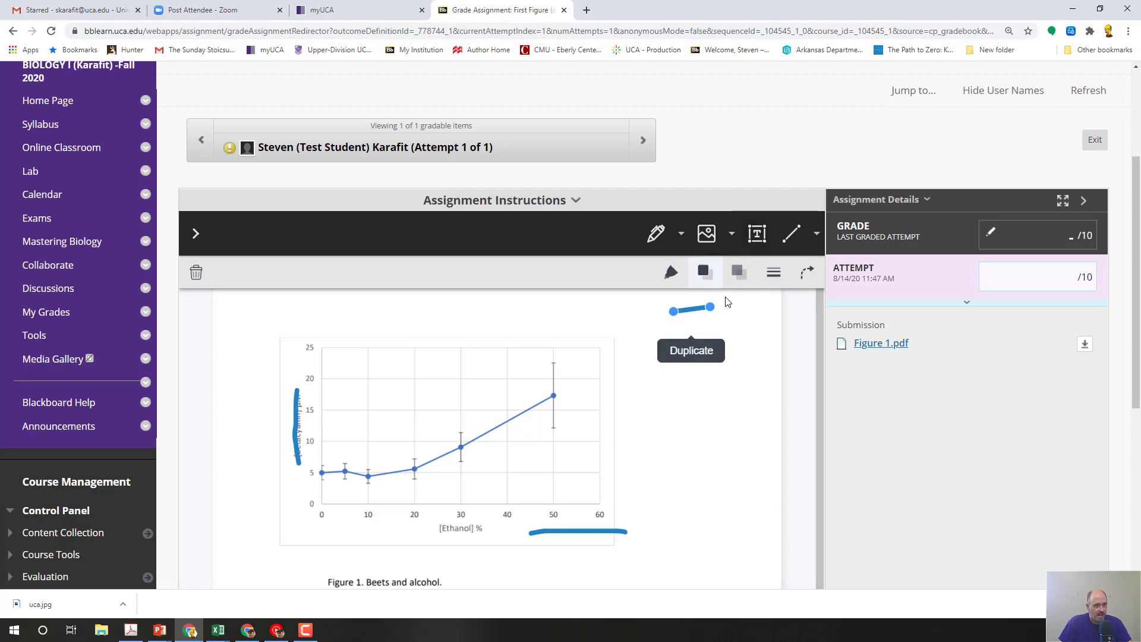
{"action": "left_click", "coordinate": [195, 234]}
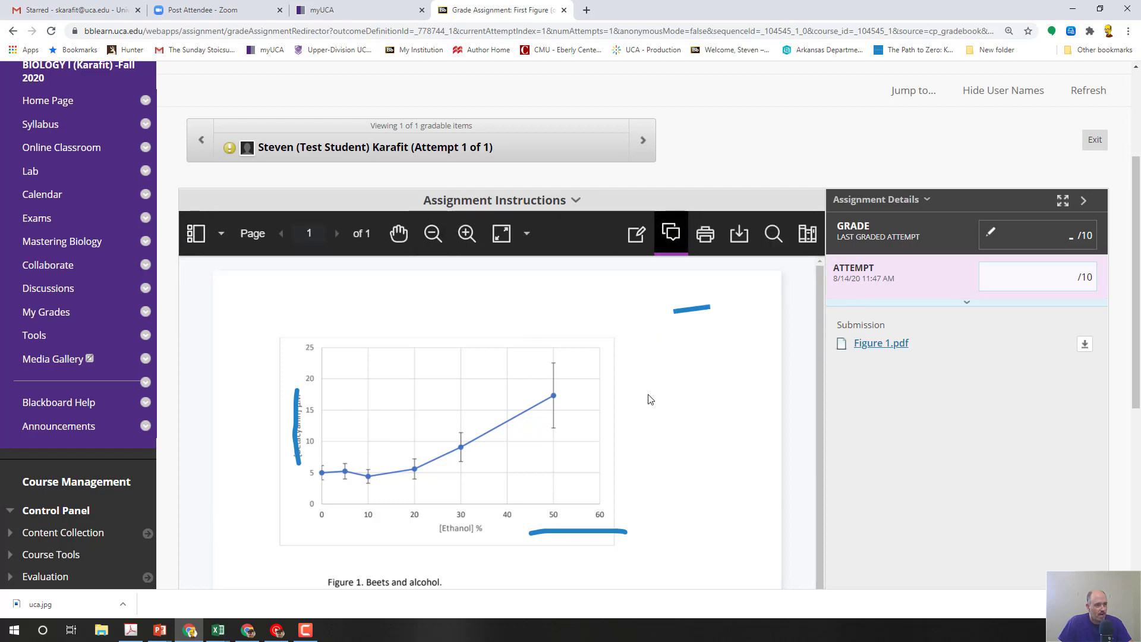
Step: Post a comment just below the Figure 1 caption on the submission: "This caption is not complete, please see the lab manual."
{"action": "scroll", "coordinate": [553, 387], "scroll_direction": "down", "scroll_amount": 2}
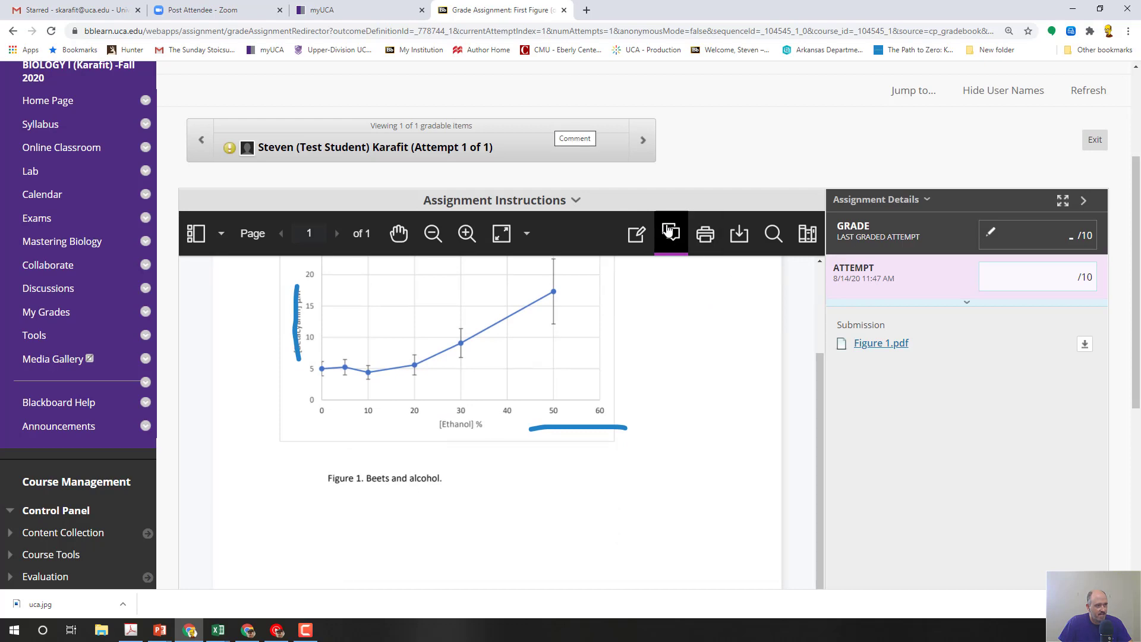
{"action": "left_click", "coordinate": [375, 506]}
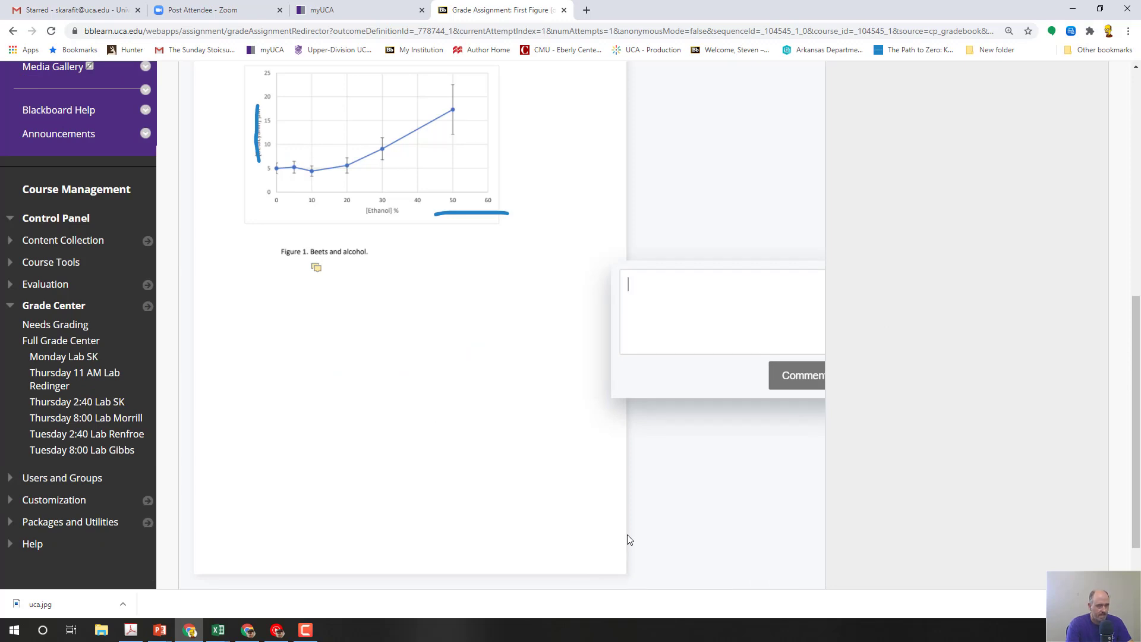
{"action": "type", "text": "This caption "}
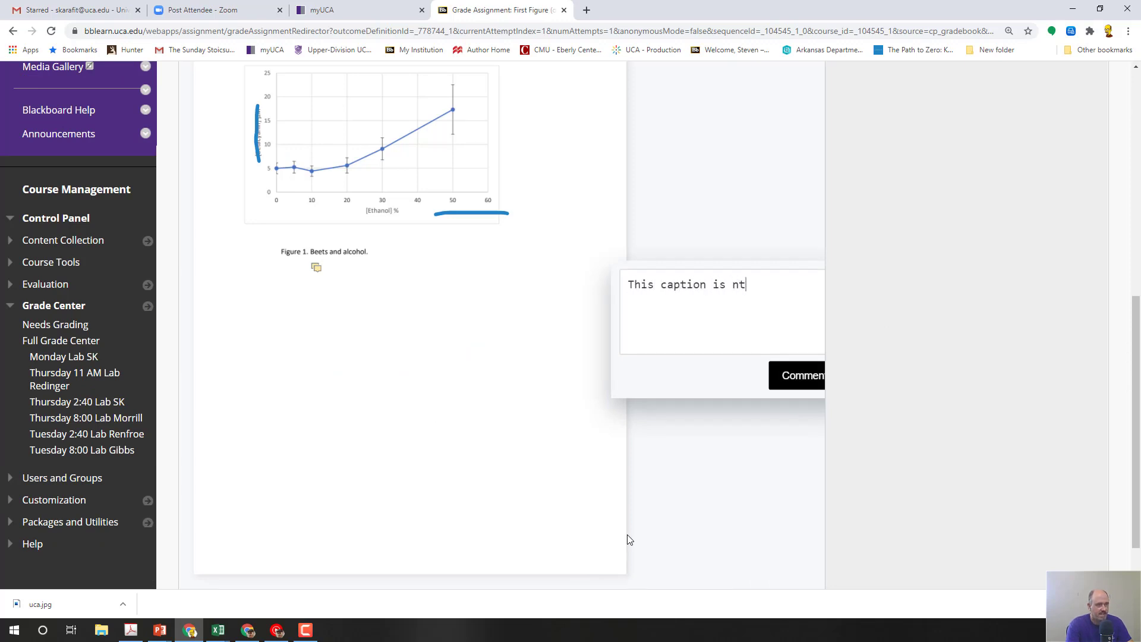
{"action": "type", "text": "is not complete, ple"}
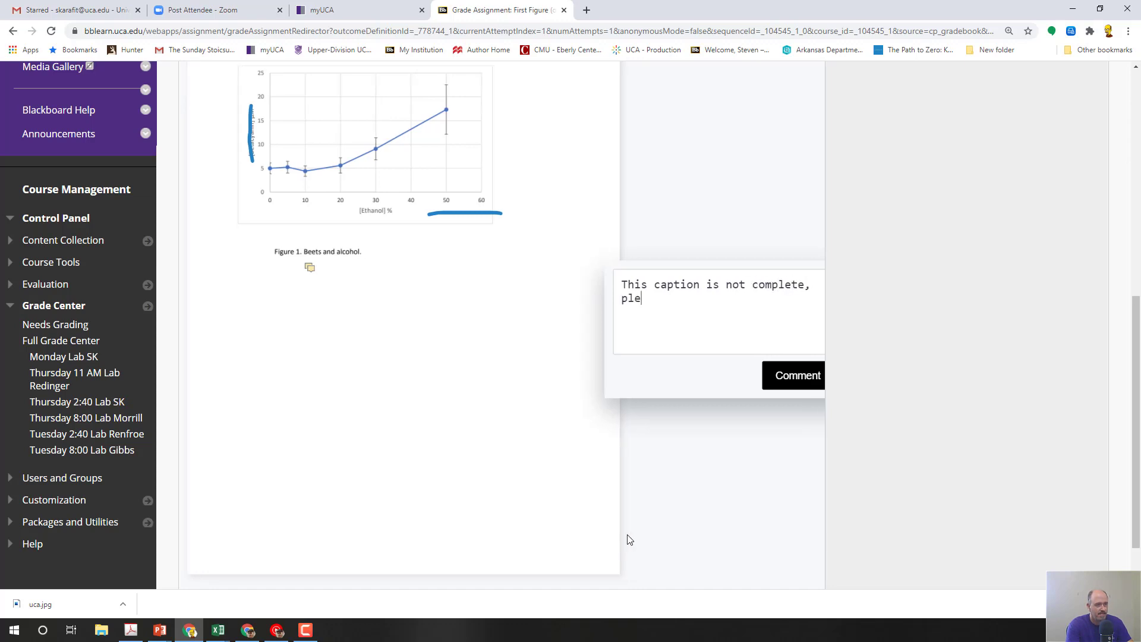
{"action": "type", "text": "ase see the lab manual."}
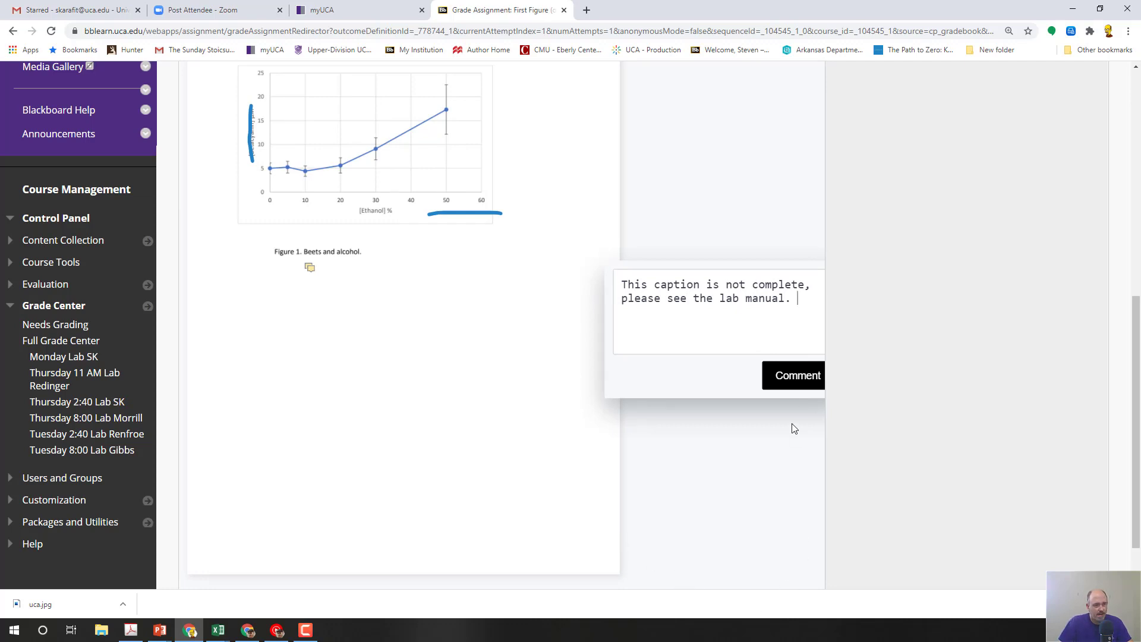
{"action": "left_click", "coordinate": [790, 375]}
Step: Expand the attempt's grading details and enter "Please come see me" as the feedback to the learner
{"action": "scroll", "coordinate": [677, 538], "scroll_direction": "up", "scroll_amount": 3}
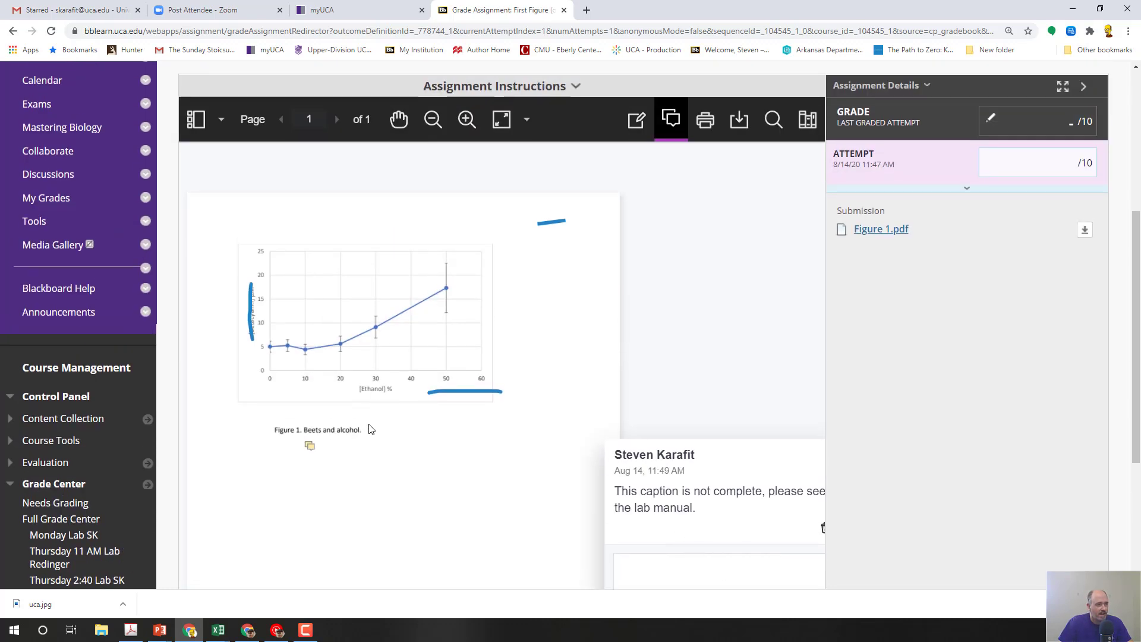
{"action": "scroll", "coordinate": [574, 452], "scroll_direction": "up", "scroll_amount": 2}
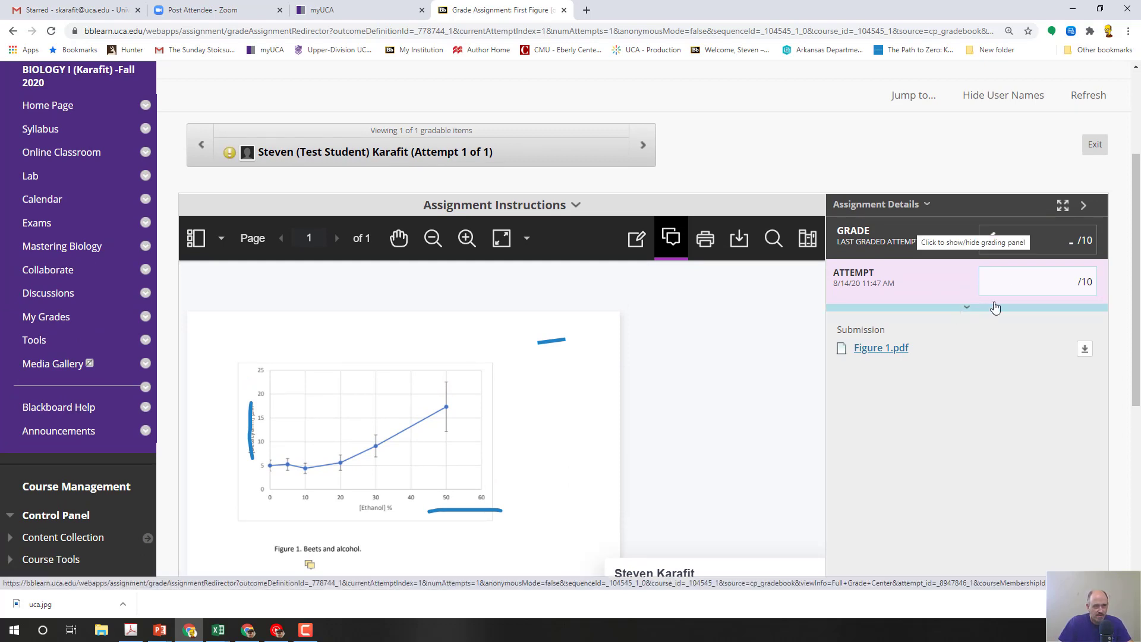
{"action": "left_click", "coordinate": [1019, 283]}
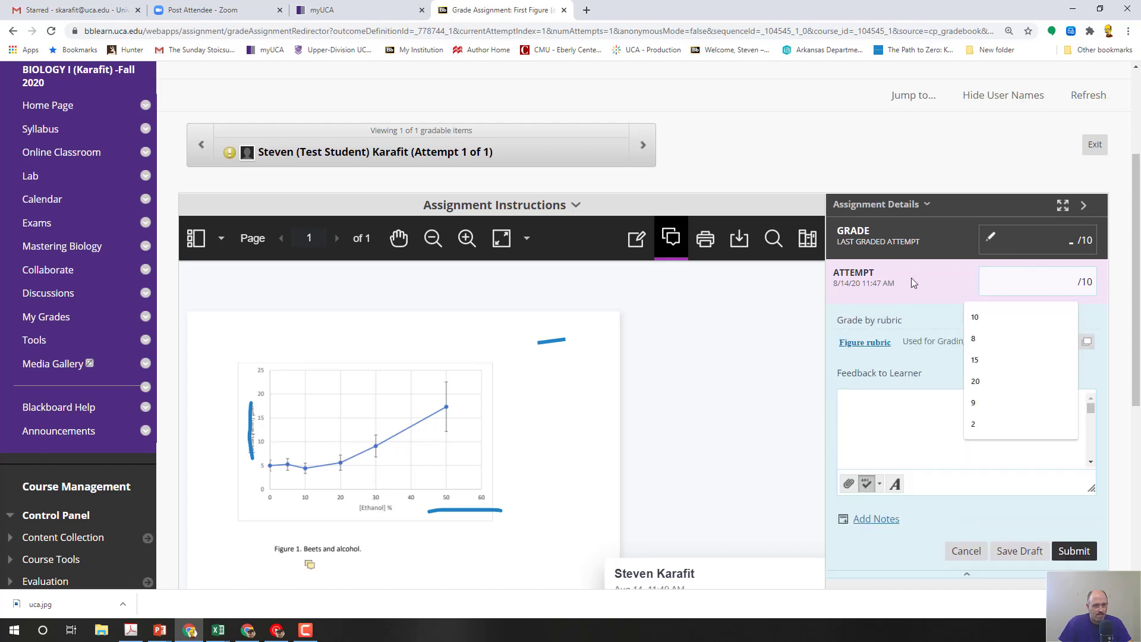
{"action": "left_click", "coordinate": [881, 437]}
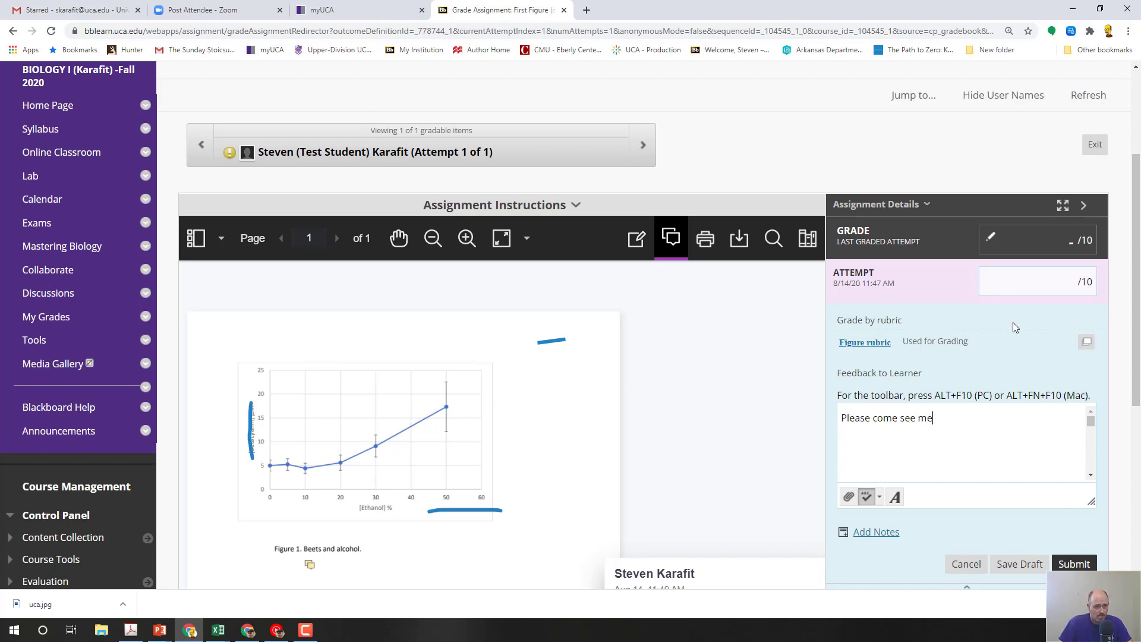
Step: Open the Figure rubric for grading the attempt and show its criteria descriptions
{"action": "left_click", "coordinate": [1051, 284]}
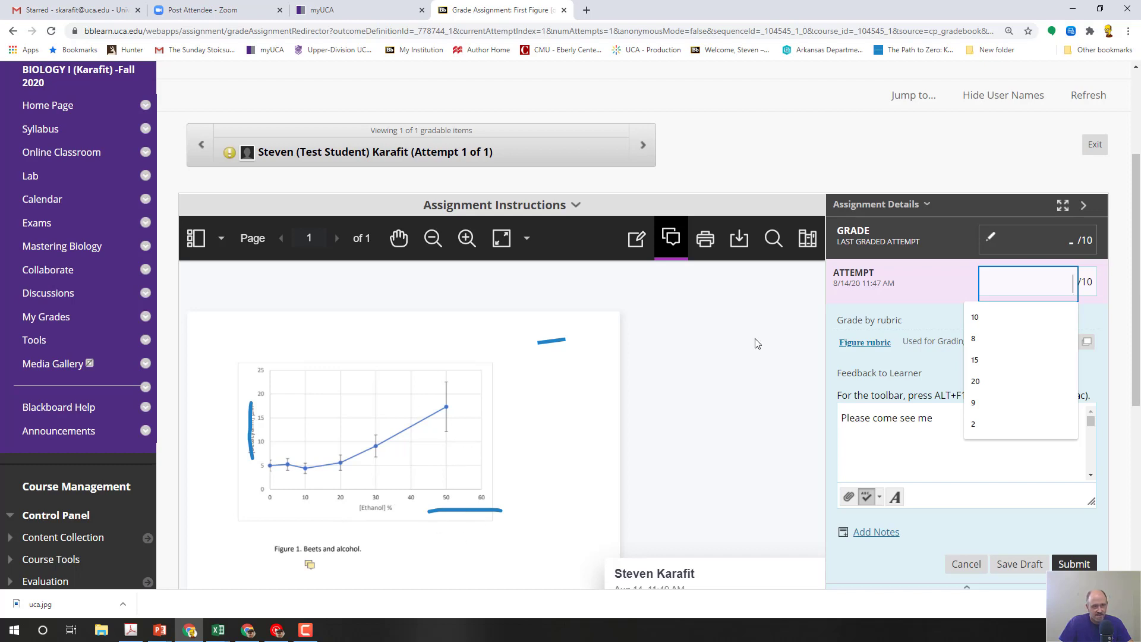
{"action": "left_click", "coordinate": [865, 343]}
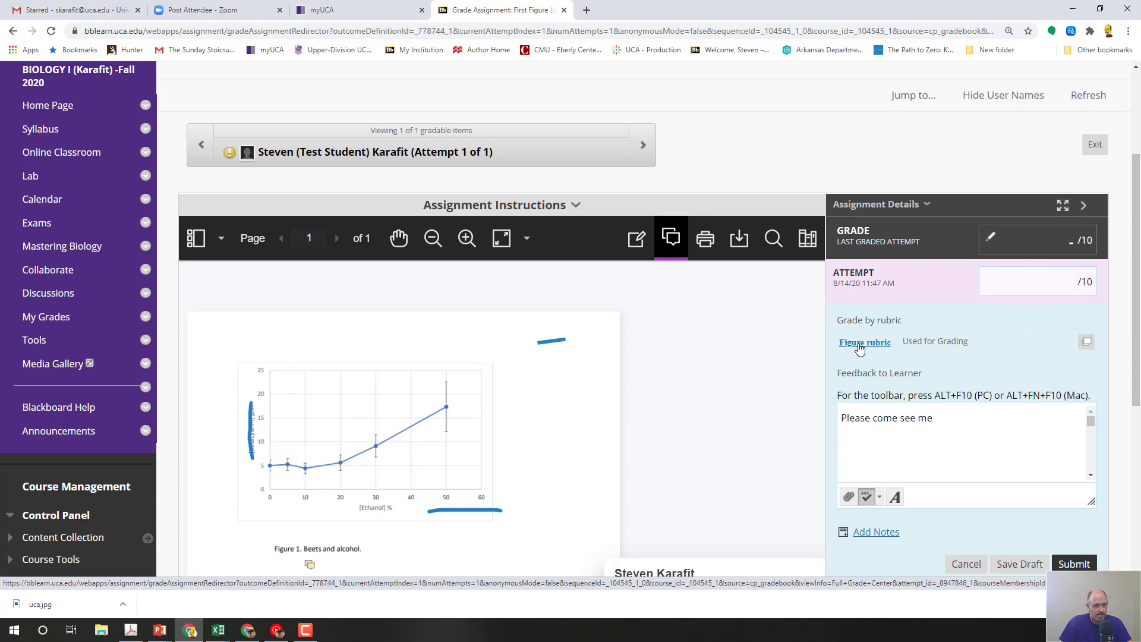
{"action": "scroll", "coordinate": [880, 351], "scroll_direction": "down", "scroll_amount": 1}
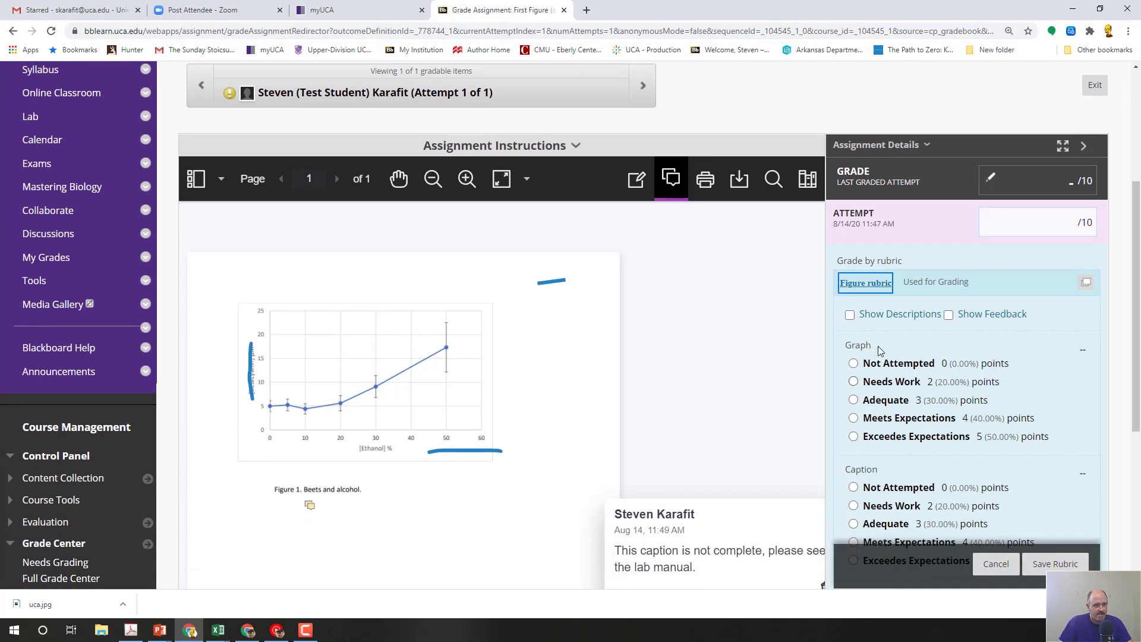
{"action": "scroll", "coordinate": [923, 377], "scroll_direction": "down", "scroll_amount": 1}
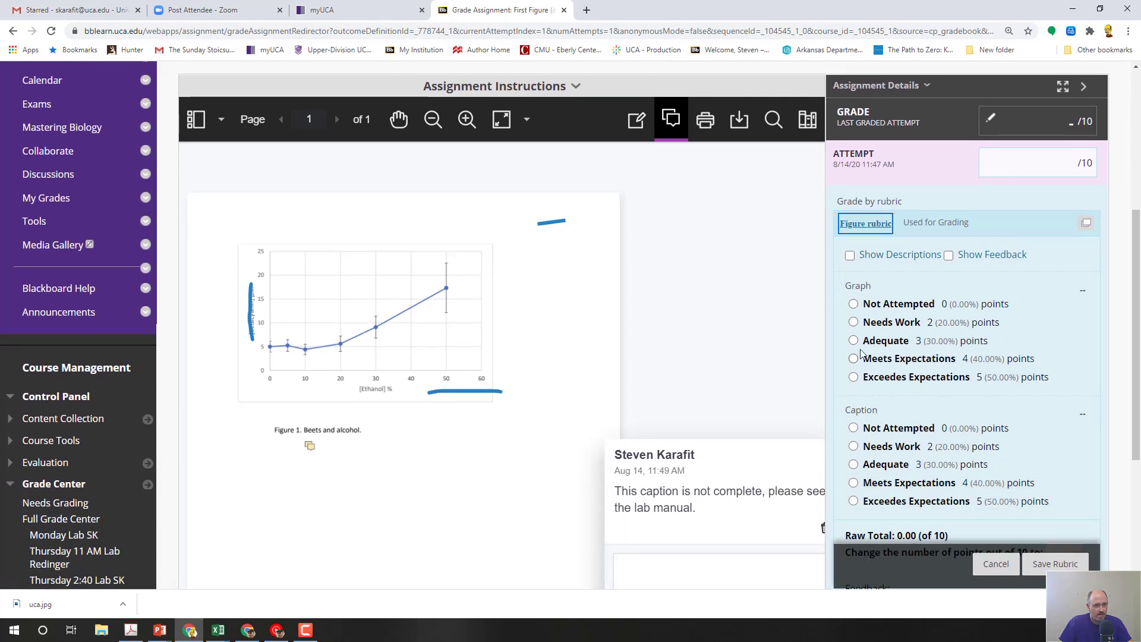
{"action": "left_click", "coordinate": [850, 255]}
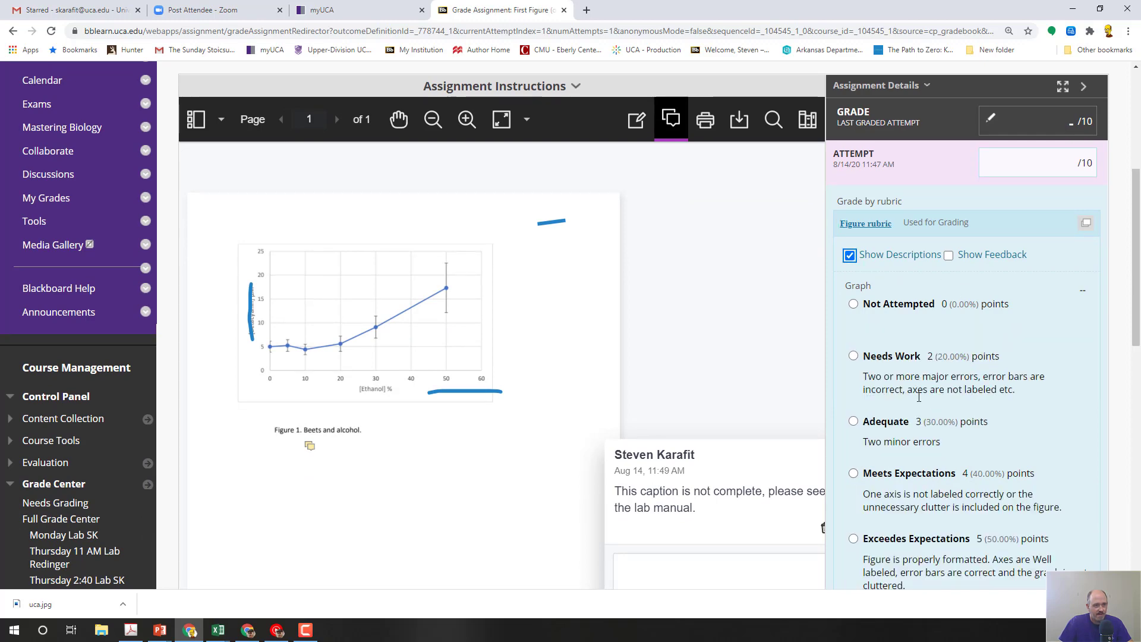
Step: Rate the Graph criterion in the rubric as Meets Expectations, 4 points
{"action": "scroll", "coordinate": [914, 355], "scroll_direction": "down", "scroll_amount": 1}
{"action": "scroll", "coordinate": [914, 438], "scroll_direction": "down", "scroll_amount": 2}
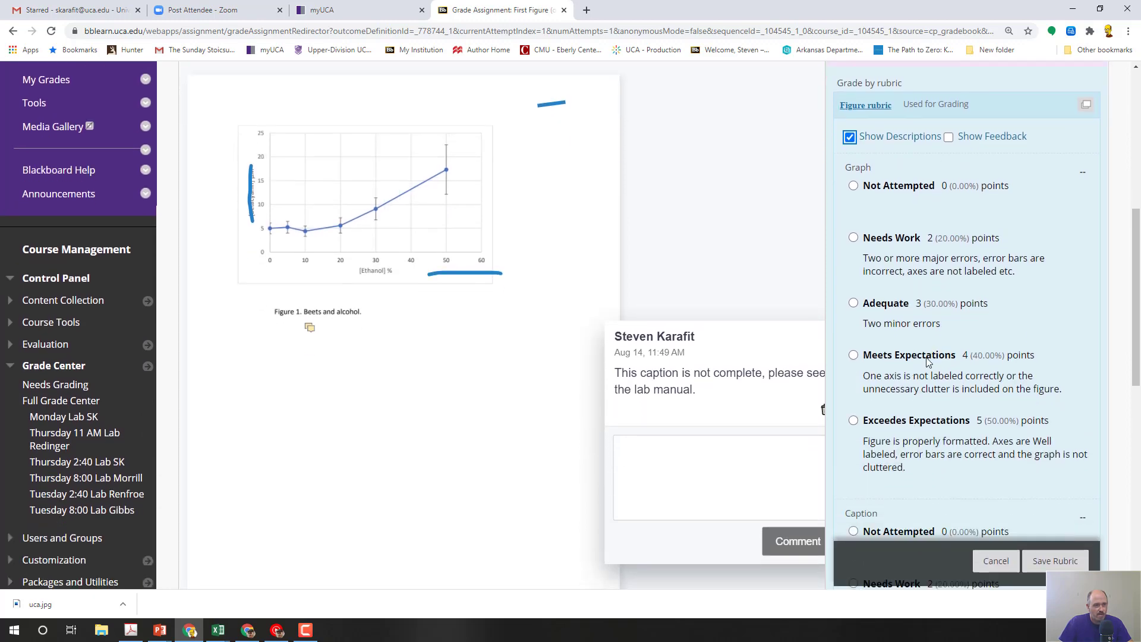
{"action": "scroll", "coordinate": [881, 225], "scroll_direction": "up", "scroll_amount": 2}
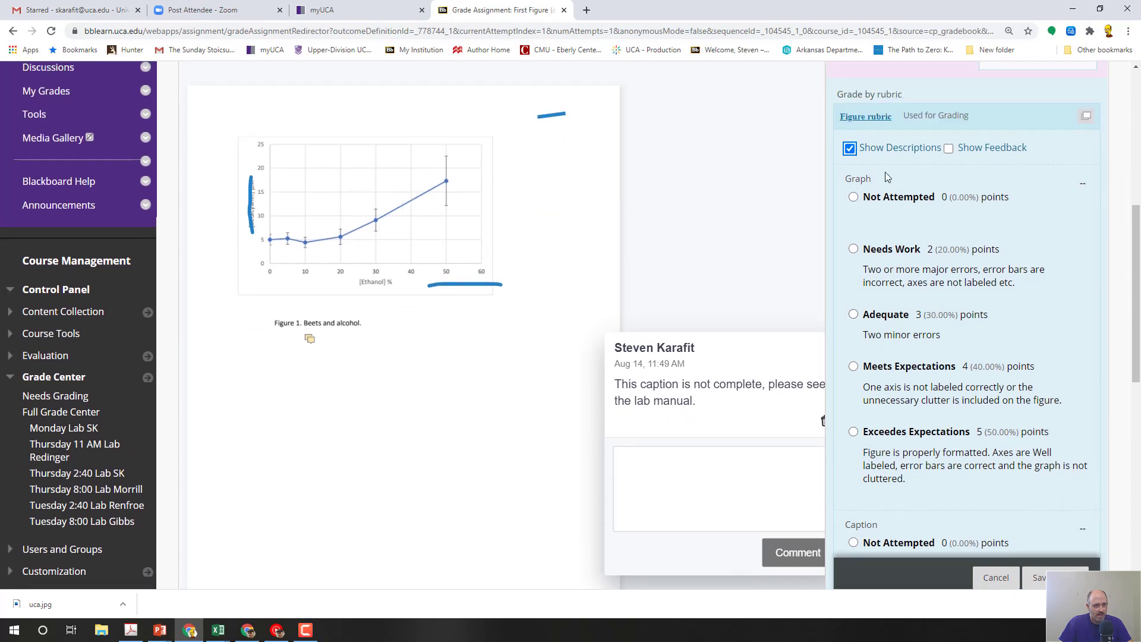
{"action": "scroll", "coordinate": [951, 467], "scroll_direction": "down", "scroll_amount": 1}
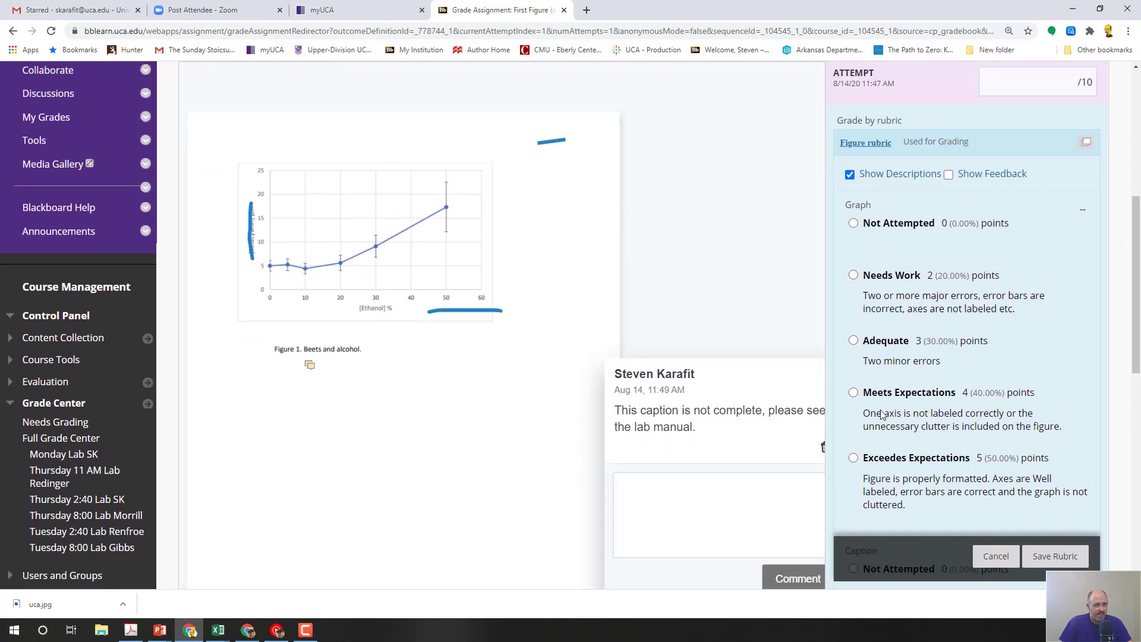
{"action": "left_click", "coordinate": [854, 354]}
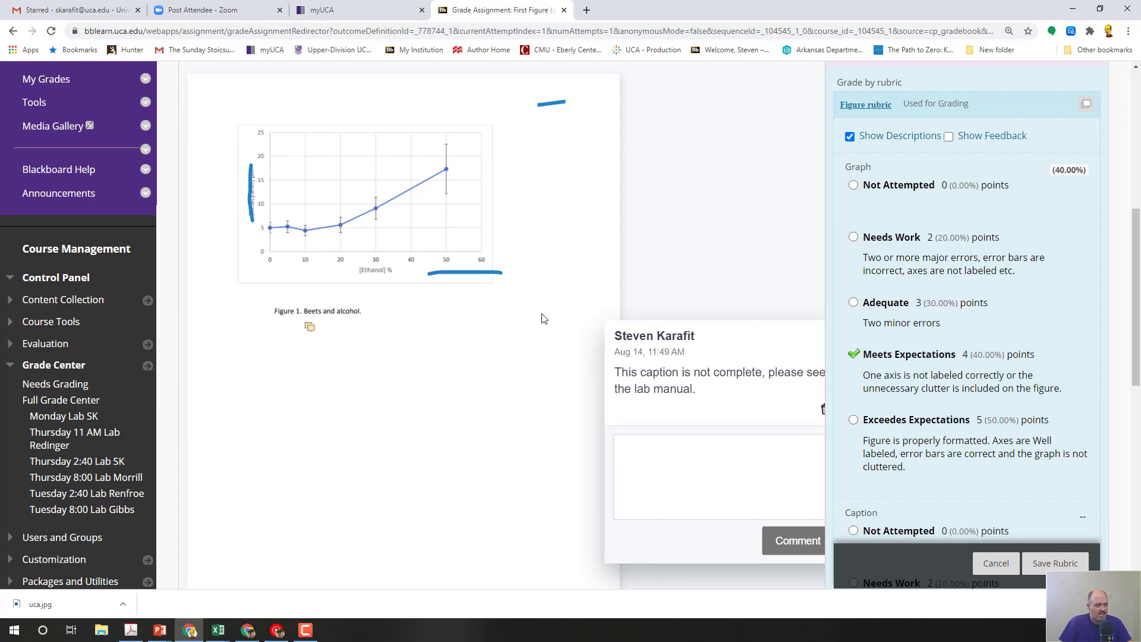
Step: Rate the Caption criterion in the rubric as Needs Work, 2 points
{"action": "scroll", "coordinate": [955, 373], "scroll_direction": "down", "scroll_amount": 3}
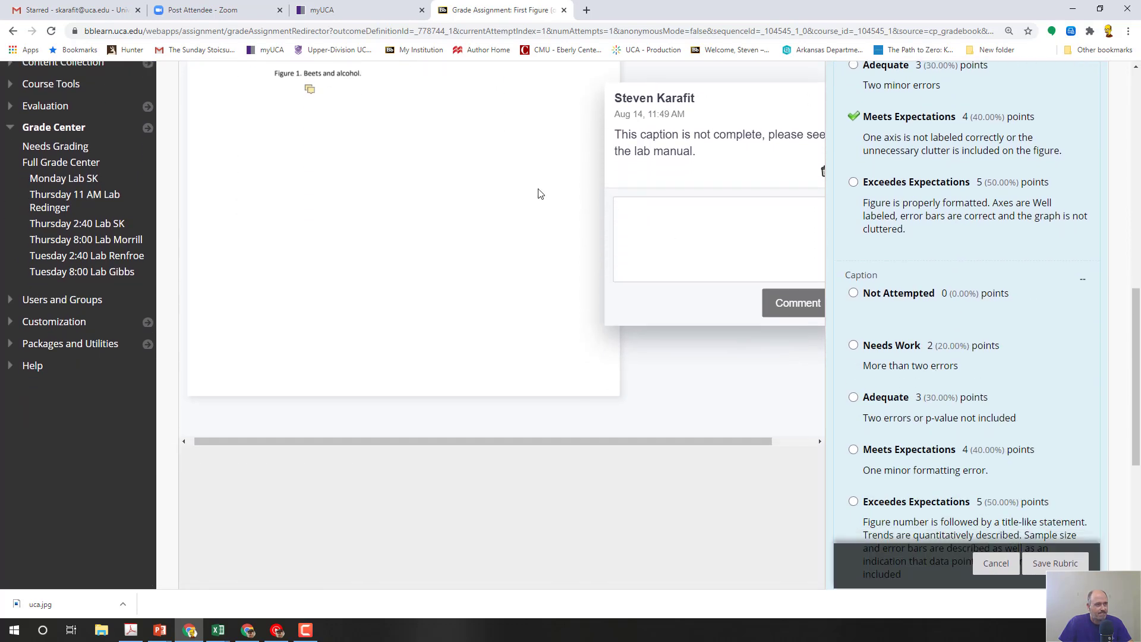
{"action": "scroll", "coordinate": [979, 340], "scroll_direction": "down", "scroll_amount": 4}
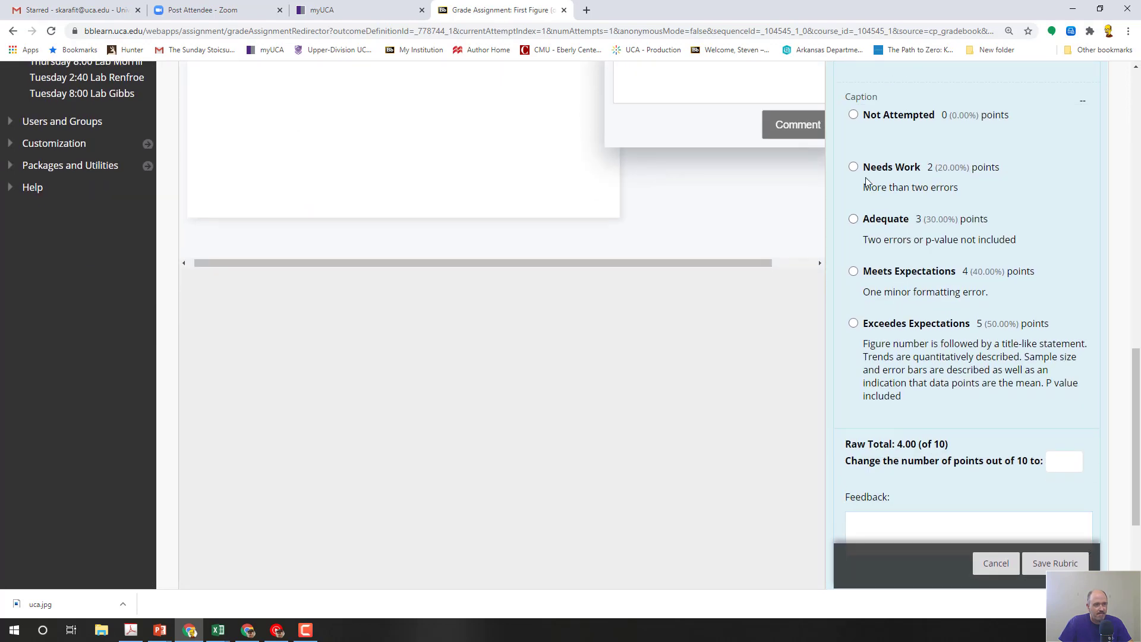
{"action": "left_click", "coordinate": [853, 167]}
Step: Enter the rubric feedback "Please see the example caption in the manual!!!"
{"action": "scroll", "coordinate": [1021, 365], "scroll_direction": "down", "scroll_amount": 2}
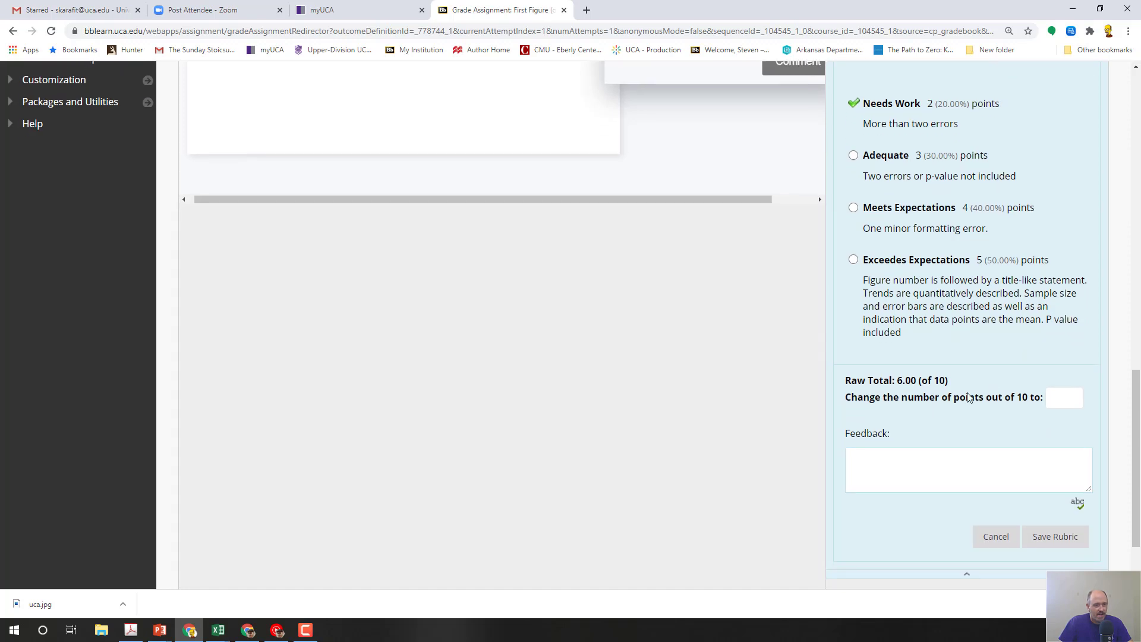
{"action": "left_click", "coordinate": [949, 409]}
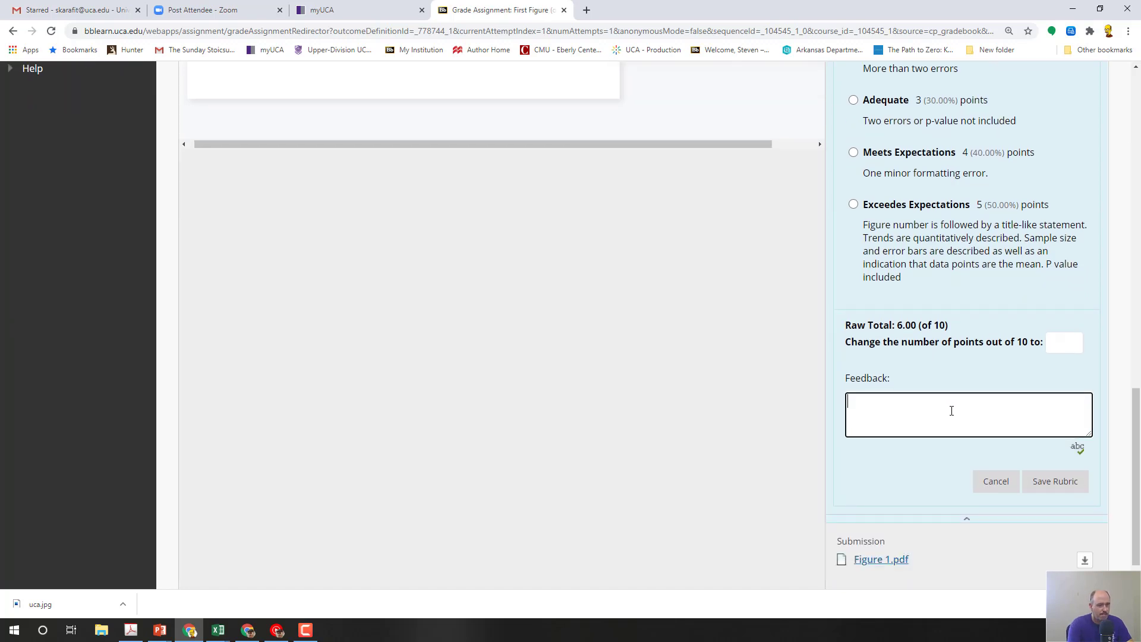
{"action": "type", "text": "Please see the example caption in the manual"}
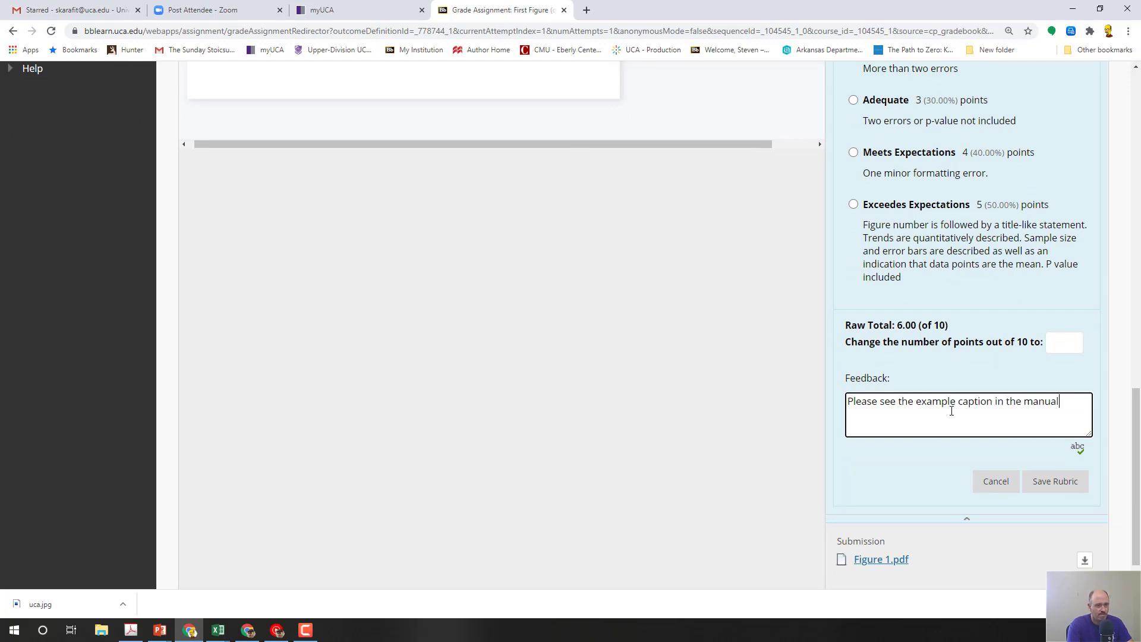
{"action": "type", "text": "!!!"}
Step: Save the rubric, submit the attempt's grade and check the First Figure (online) column in the Grade Center
{"action": "left_click", "coordinate": [1059, 482]}
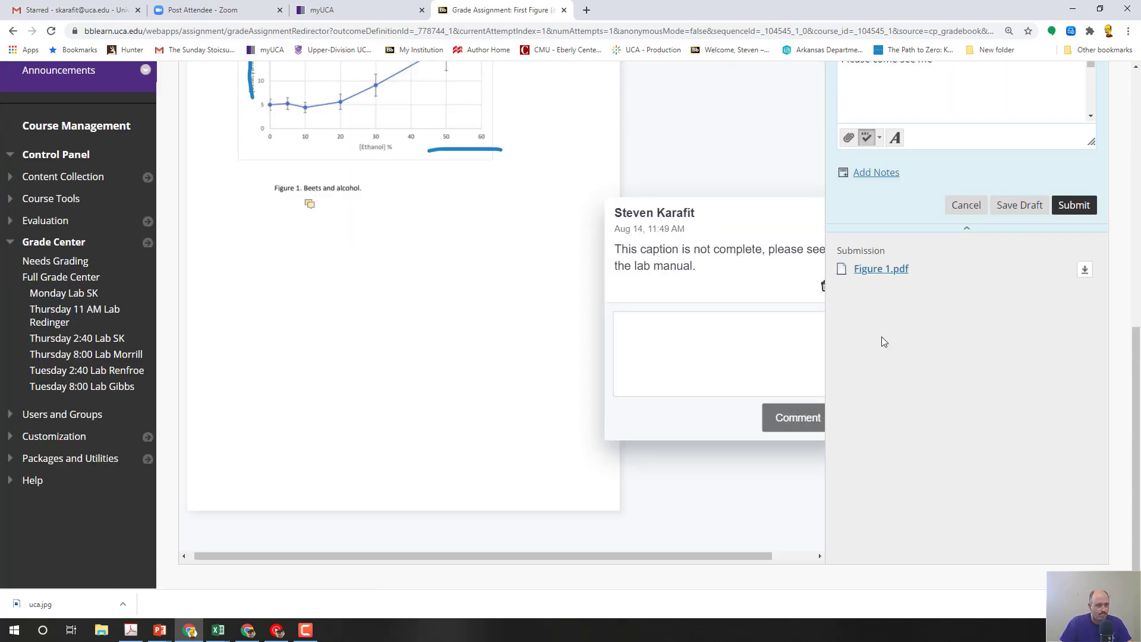
{"action": "left_click", "coordinate": [1075, 205]}
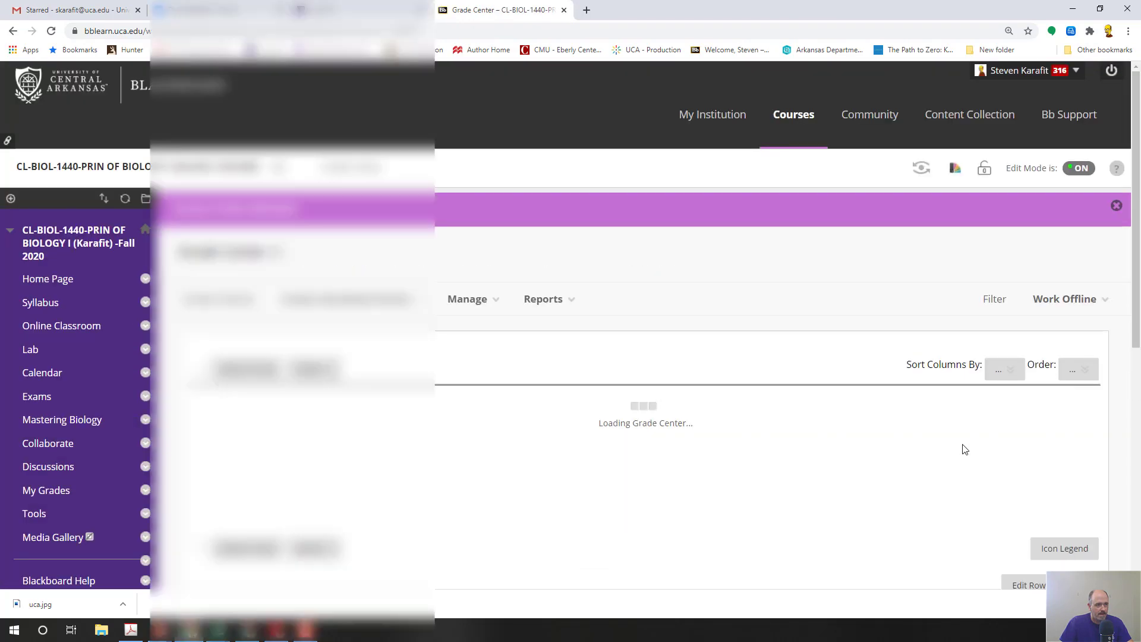
{"action": "scroll", "coordinate": [861, 416], "scroll_direction": "down", "scroll_amount": 5}
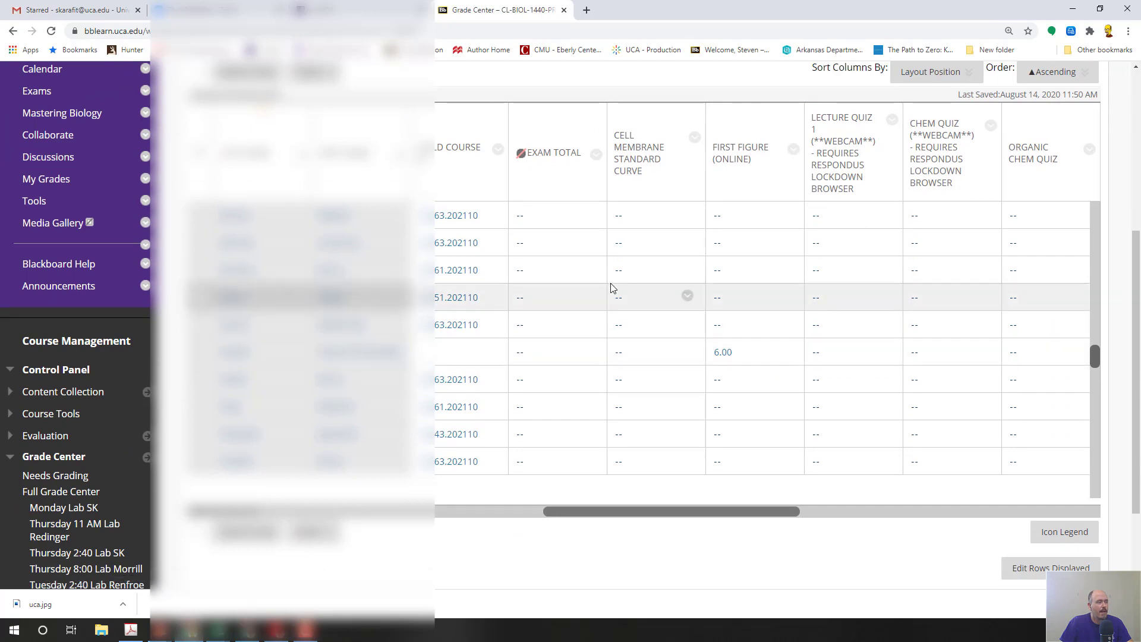
Step: Switch to the test student's browser window and examine the graded First Figure (online) rubric from My Grades, including its feedback
{"action": "left_click", "coordinate": [253, 631]}
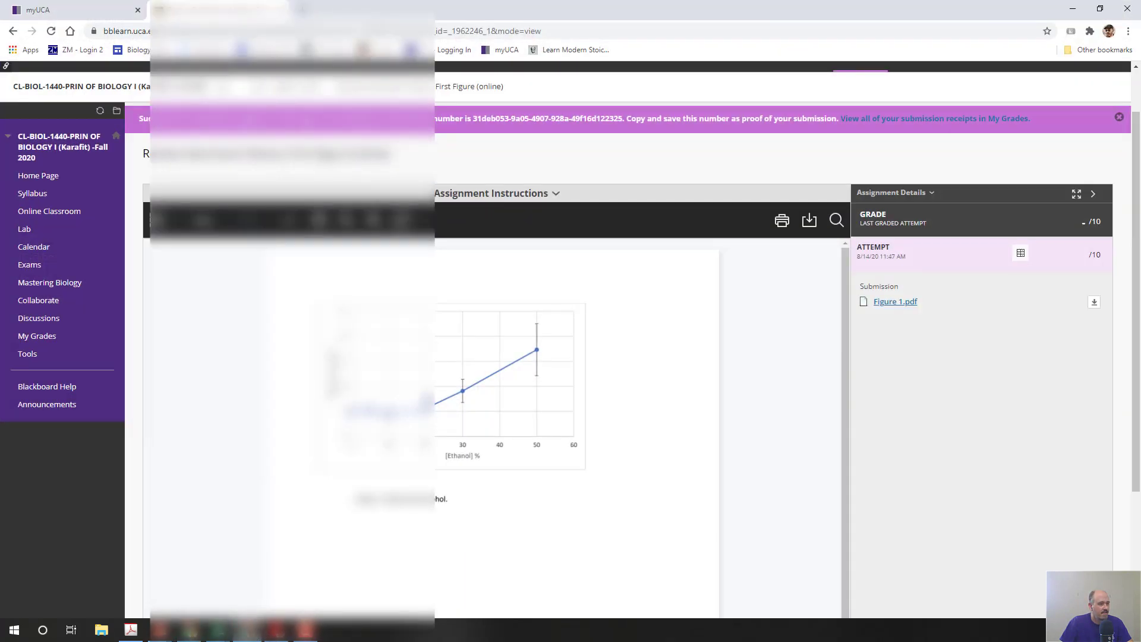
{"action": "left_click", "coordinate": [41, 337]}
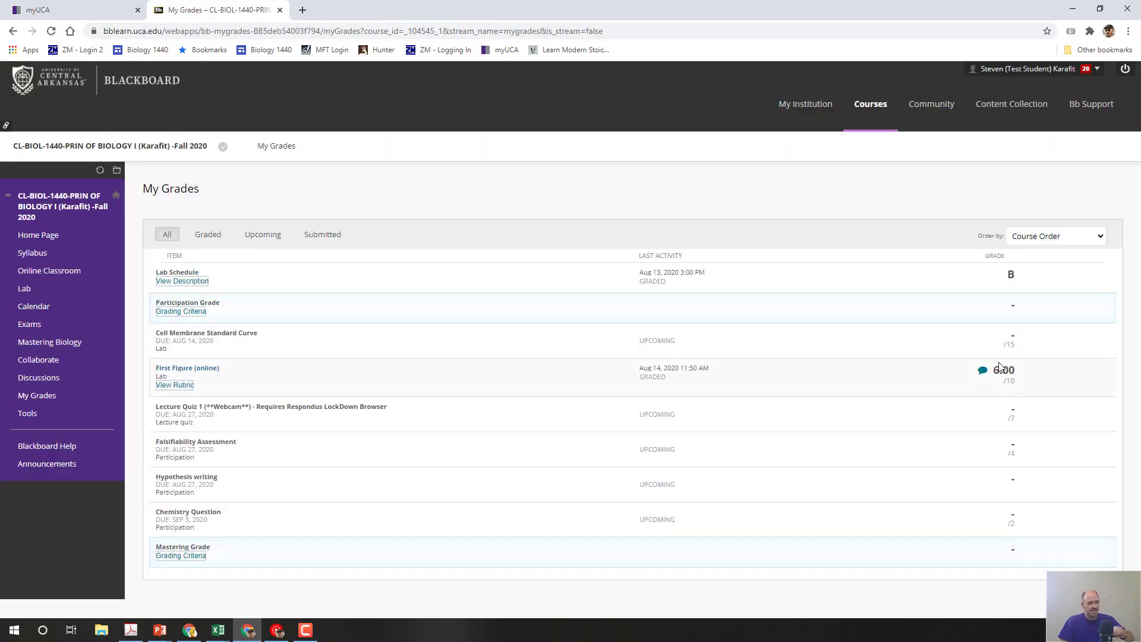
{"action": "left_click", "coordinate": [188, 390]}
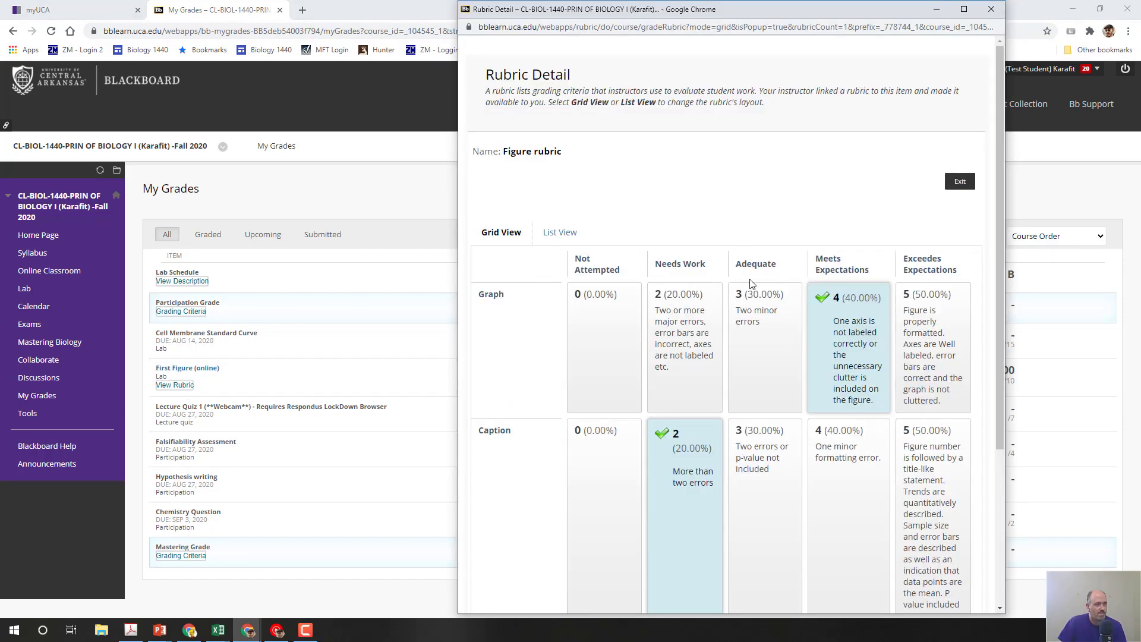
{"action": "scroll", "coordinate": [702, 440], "scroll_direction": "down", "scroll_amount": 3}
{"action": "scroll", "coordinate": [753, 354], "scroll_direction": "up", "scroll_amount": 1}
{"action": "scroll", "coordinate": [815, 206], "scroll_direction": "down", "scroll_amount": 2}
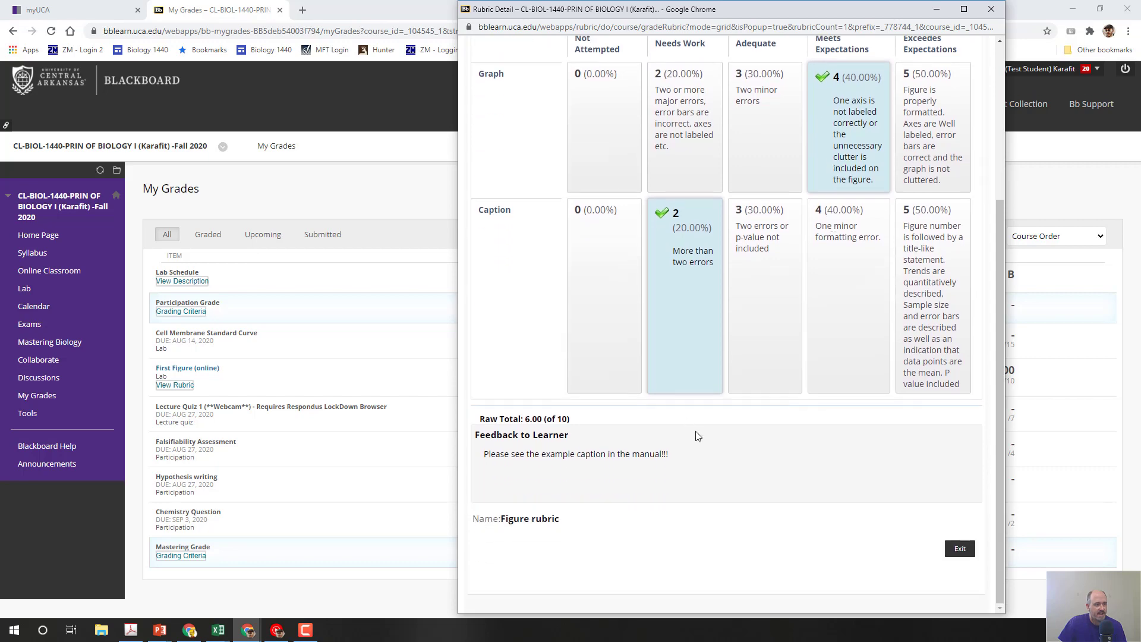
{"action": "left_click", "coordinate": [958, 548]}
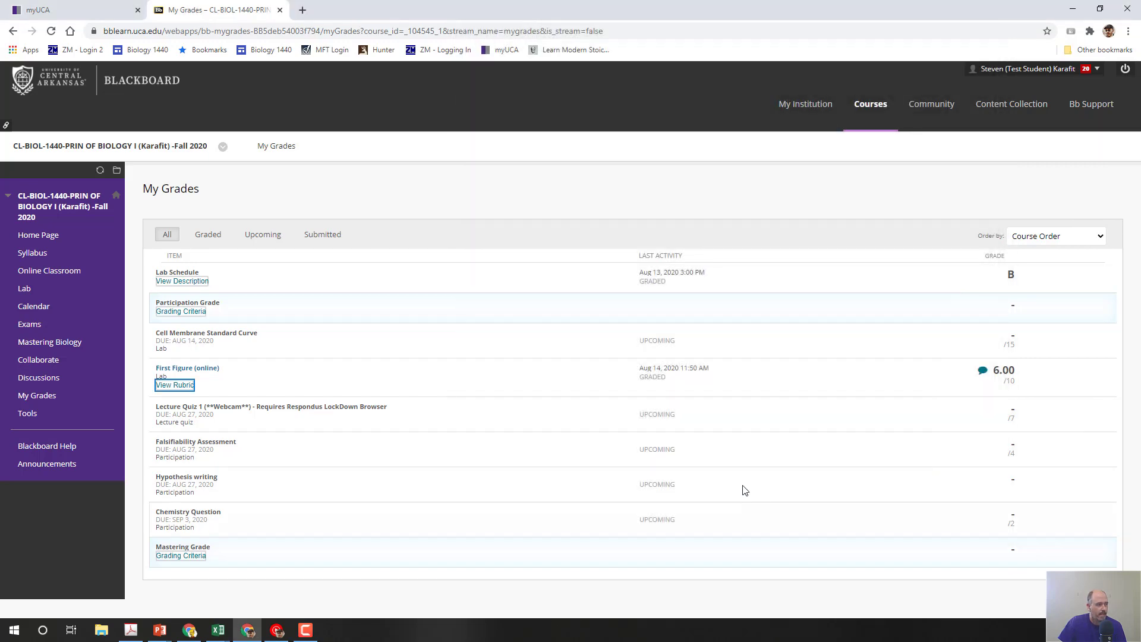
Step: Read the instructor feedback for First Figure (online) in My Grades, and review the annotations and comment on the graded submission
{"action": "left_click", "coordinate": [983, 370]}
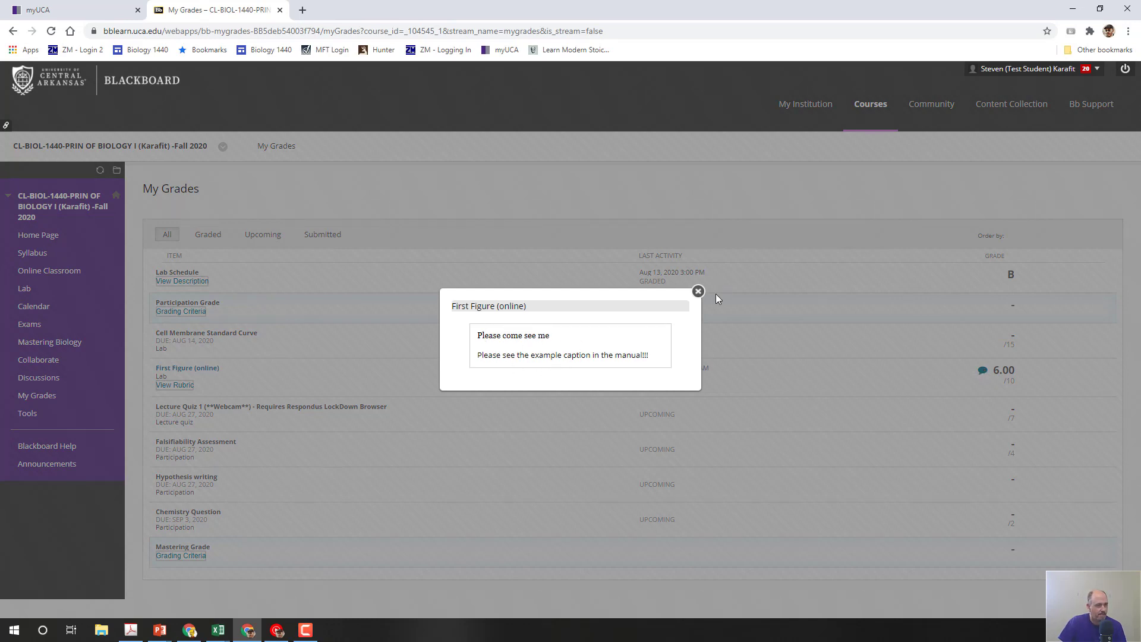
{"action": "left_click", "coordinate": [699, 292]}
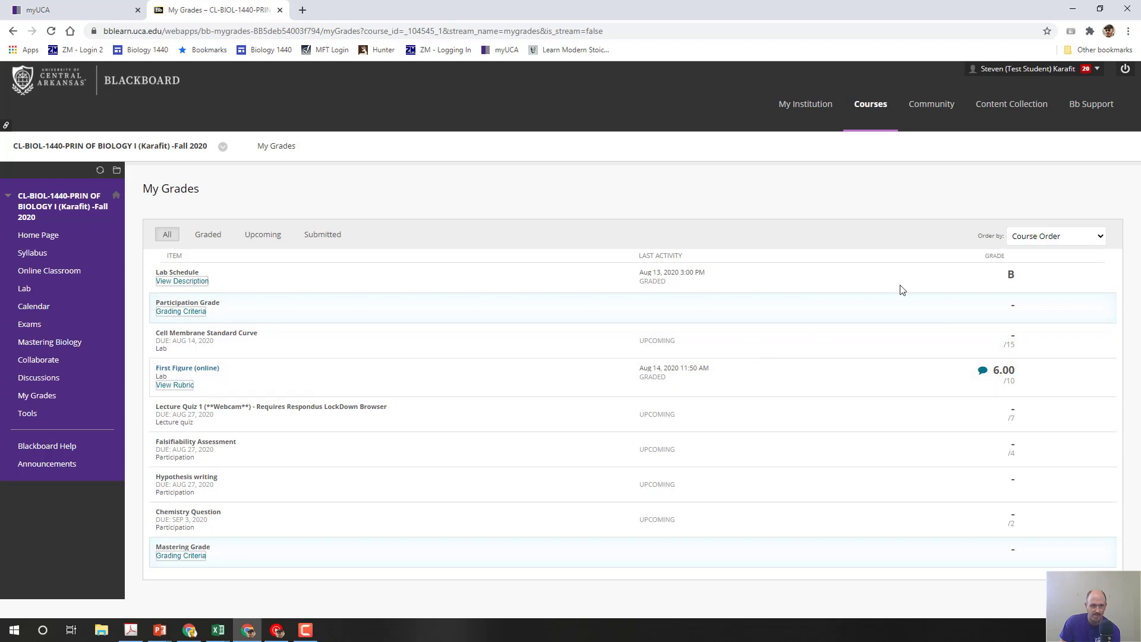
{"action": "left_click", "coordinate": [189, 370]}
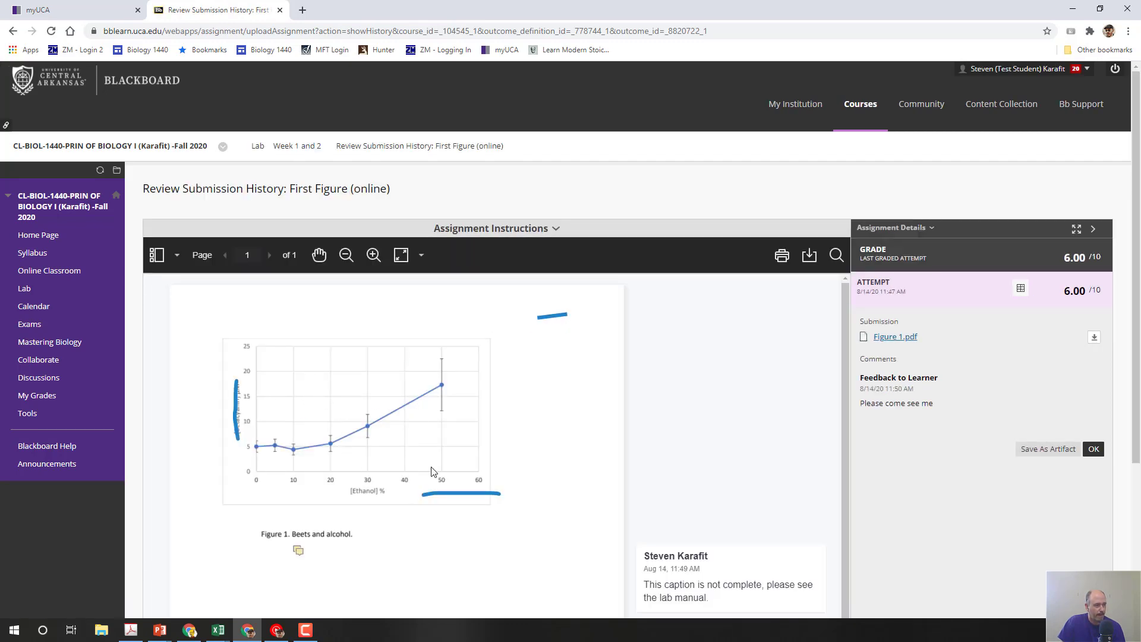
{"action": "scroll", "coordinate": [458, 433], "scroll_direction": "down", "scroll_amount": 2}
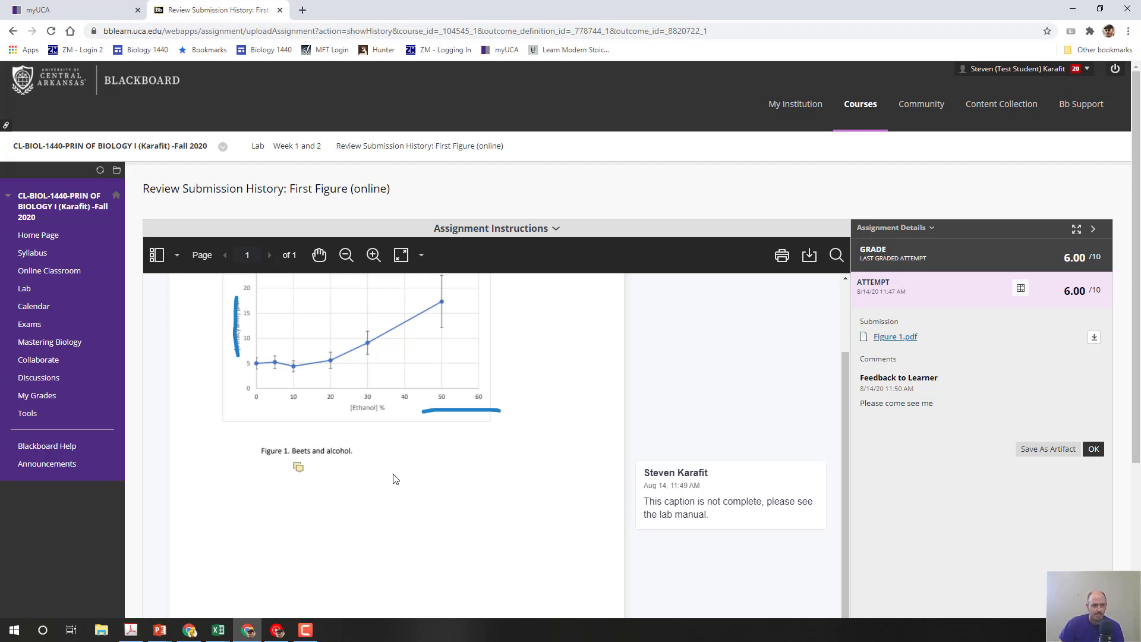
{"action": "scroll", "coordinate": [395, 477], "scroll_direction": "up", "scroll_amount": 1}
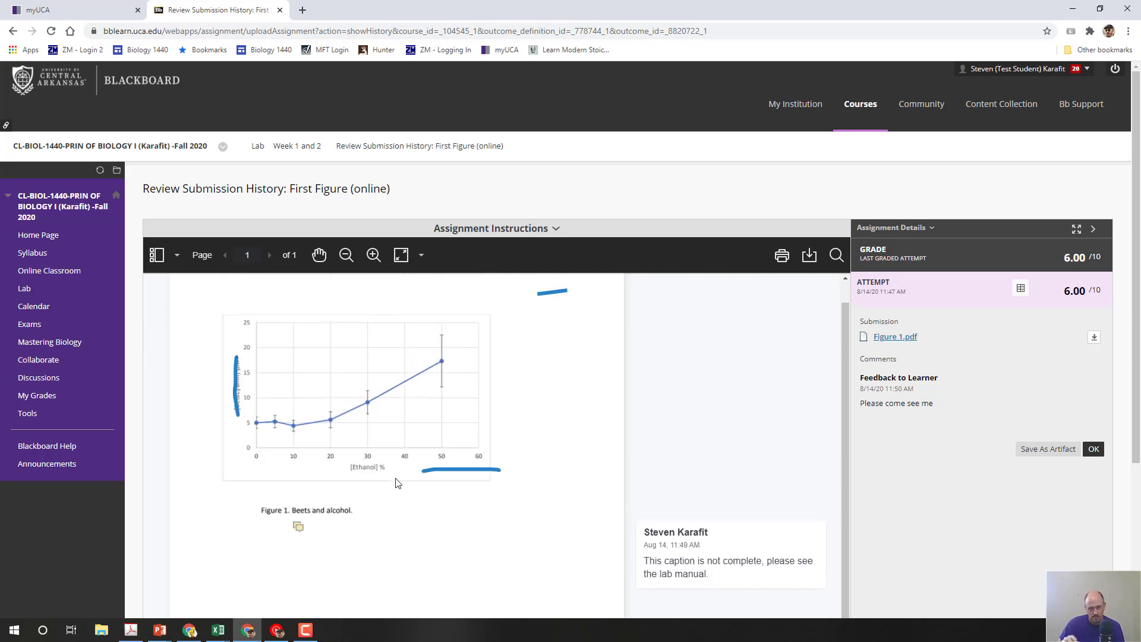